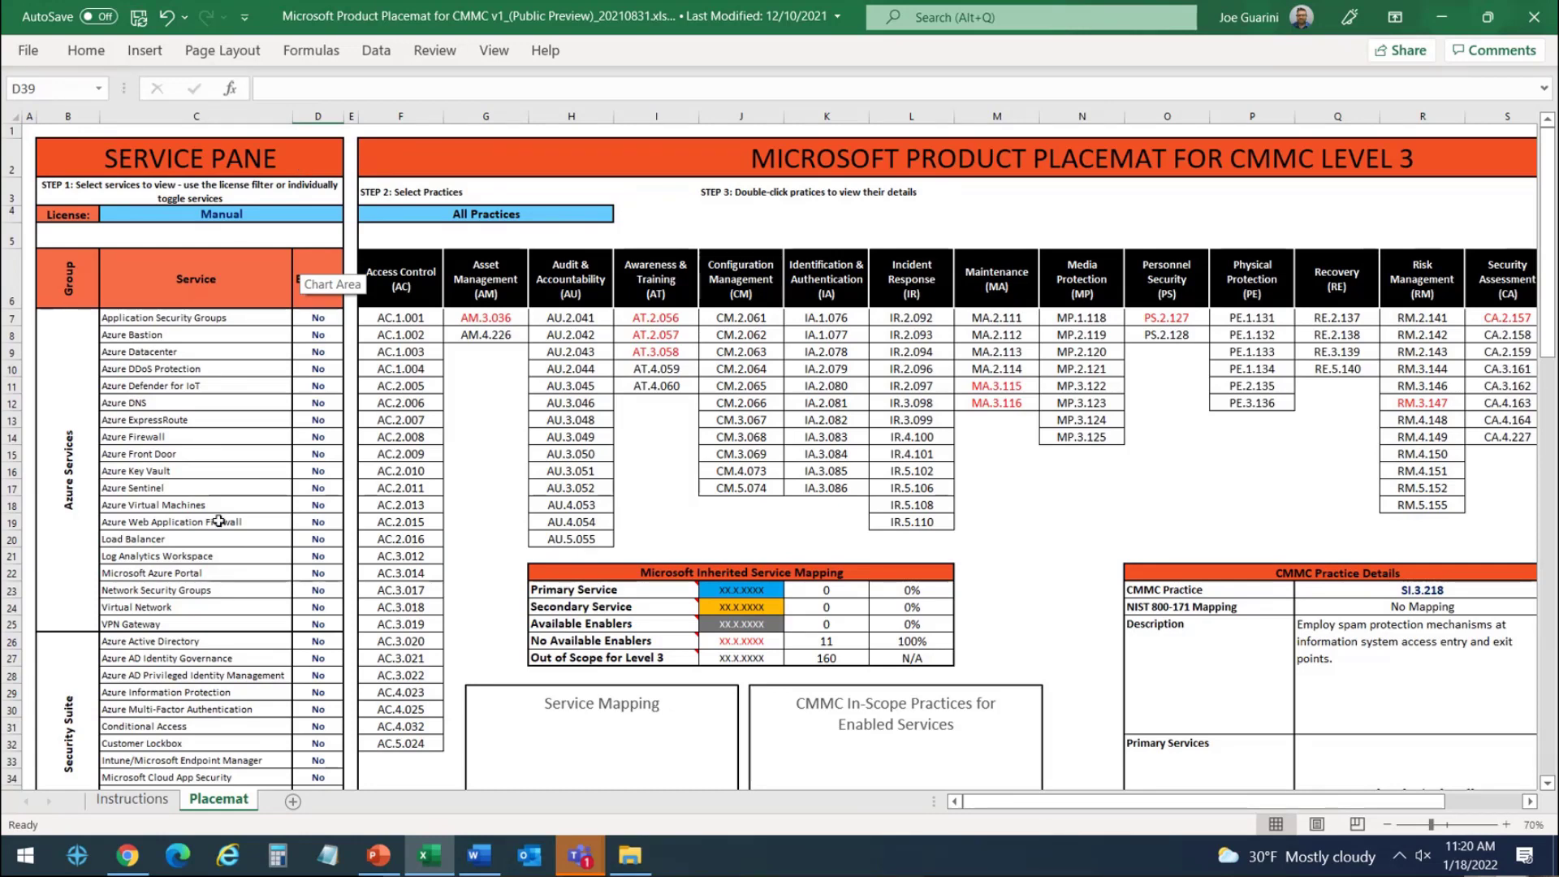
Set Microsoft Defender for Office 365 in D39 to Yes, giving 2 primary, 16 secondary, 101 enabler practices.
{"action": "scroll", "coordinate": [219, 520], "scroll_direction": "down", "scroll_amount": 2}
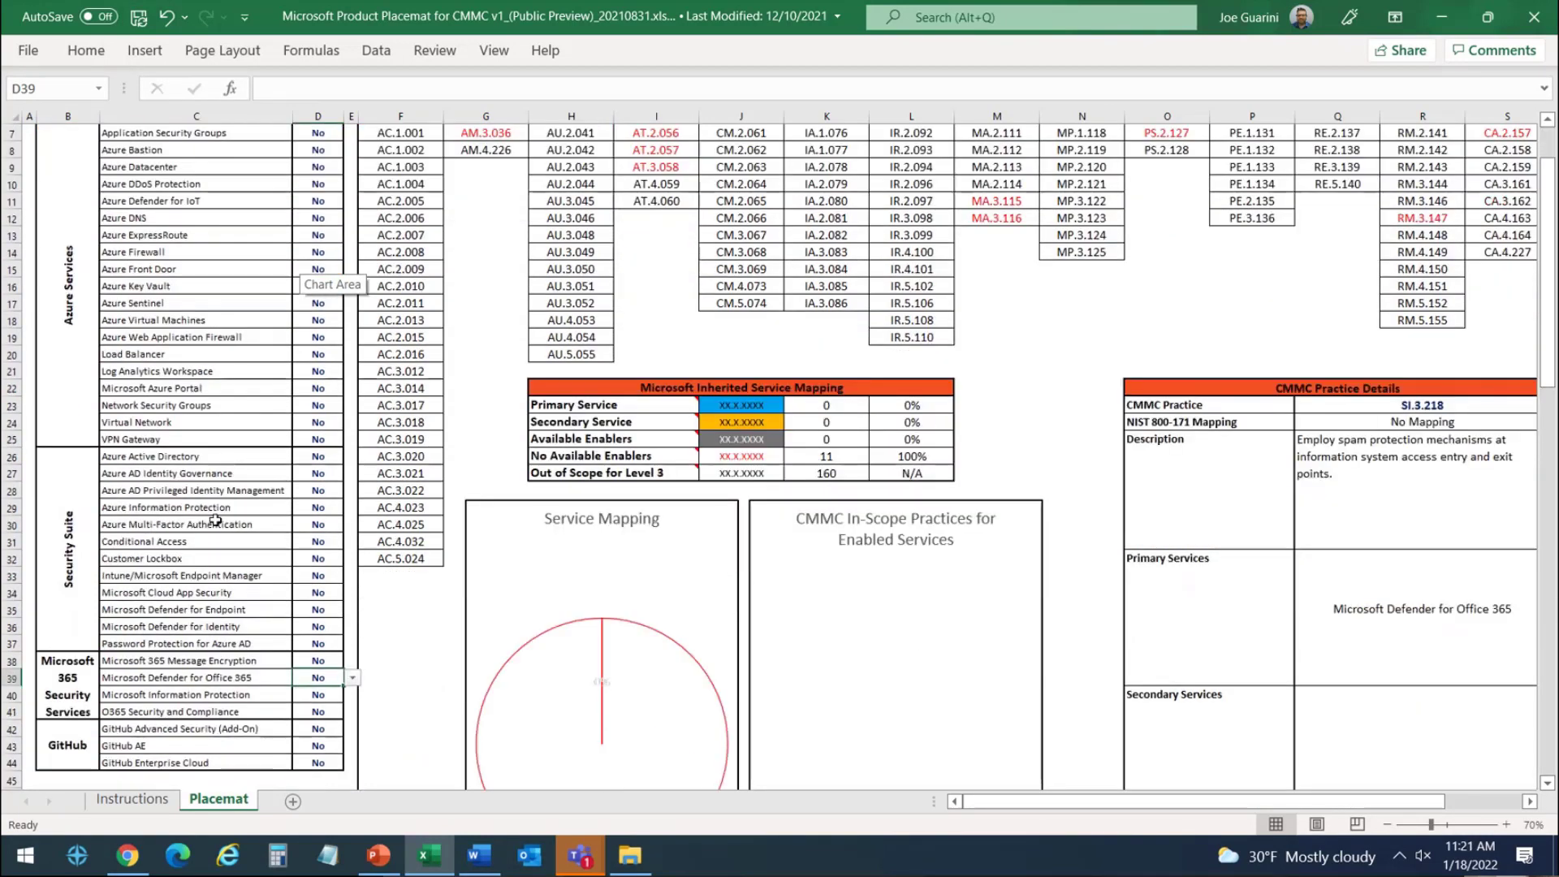
{"action": "scroll", "coordinate": [215, 520], "scroll_direction": "down", "scroll_amount": 1}
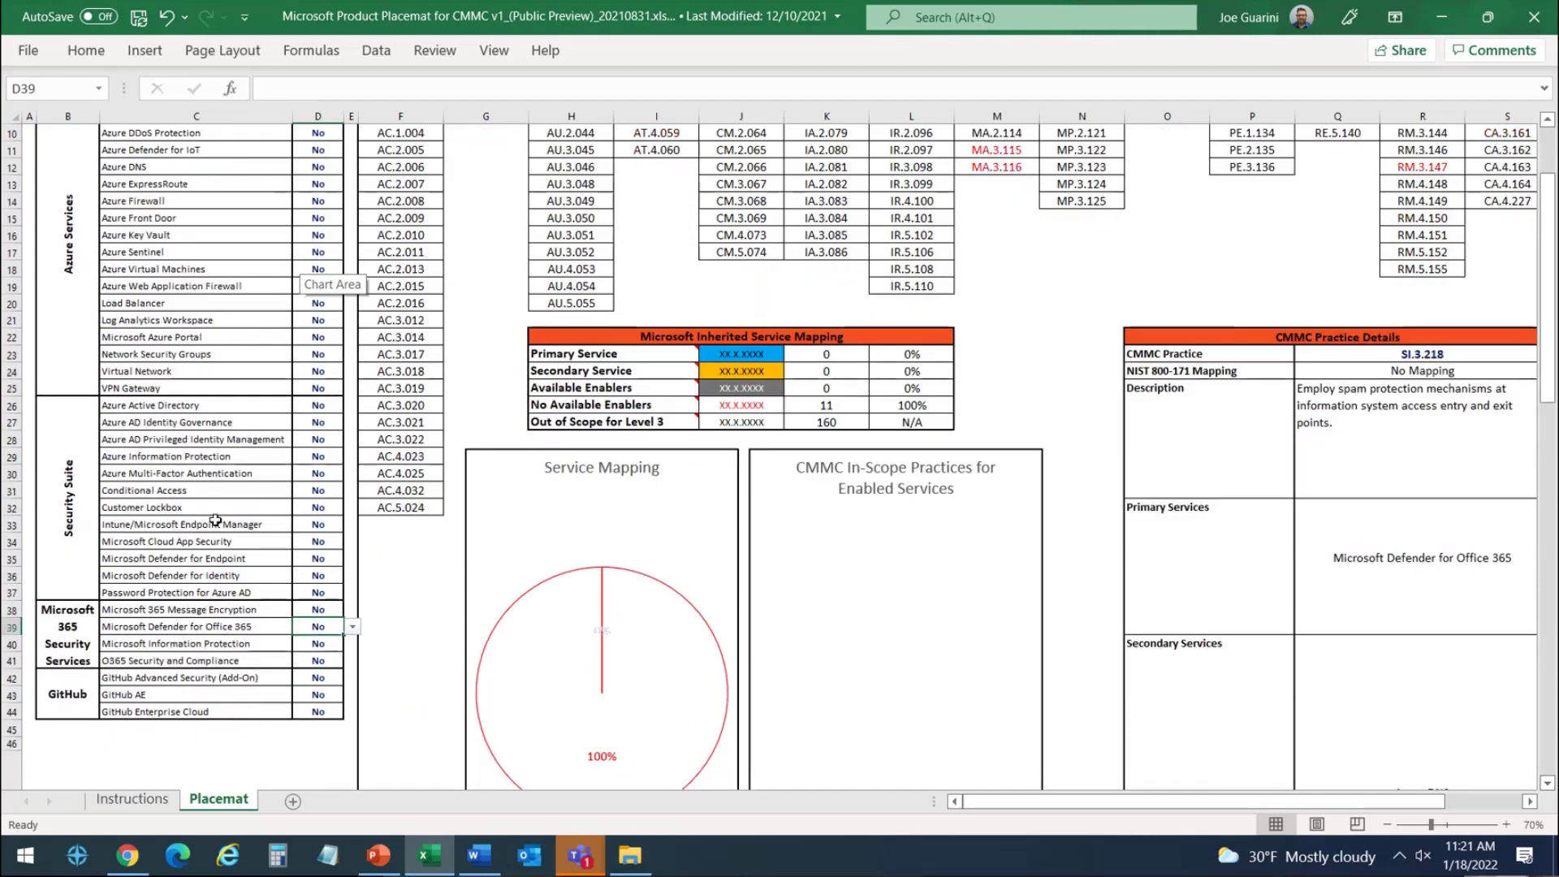
{"action": "scroll", "coordinate": [215, 521], "scroll_direction": "up", "scroll_amount": 3}
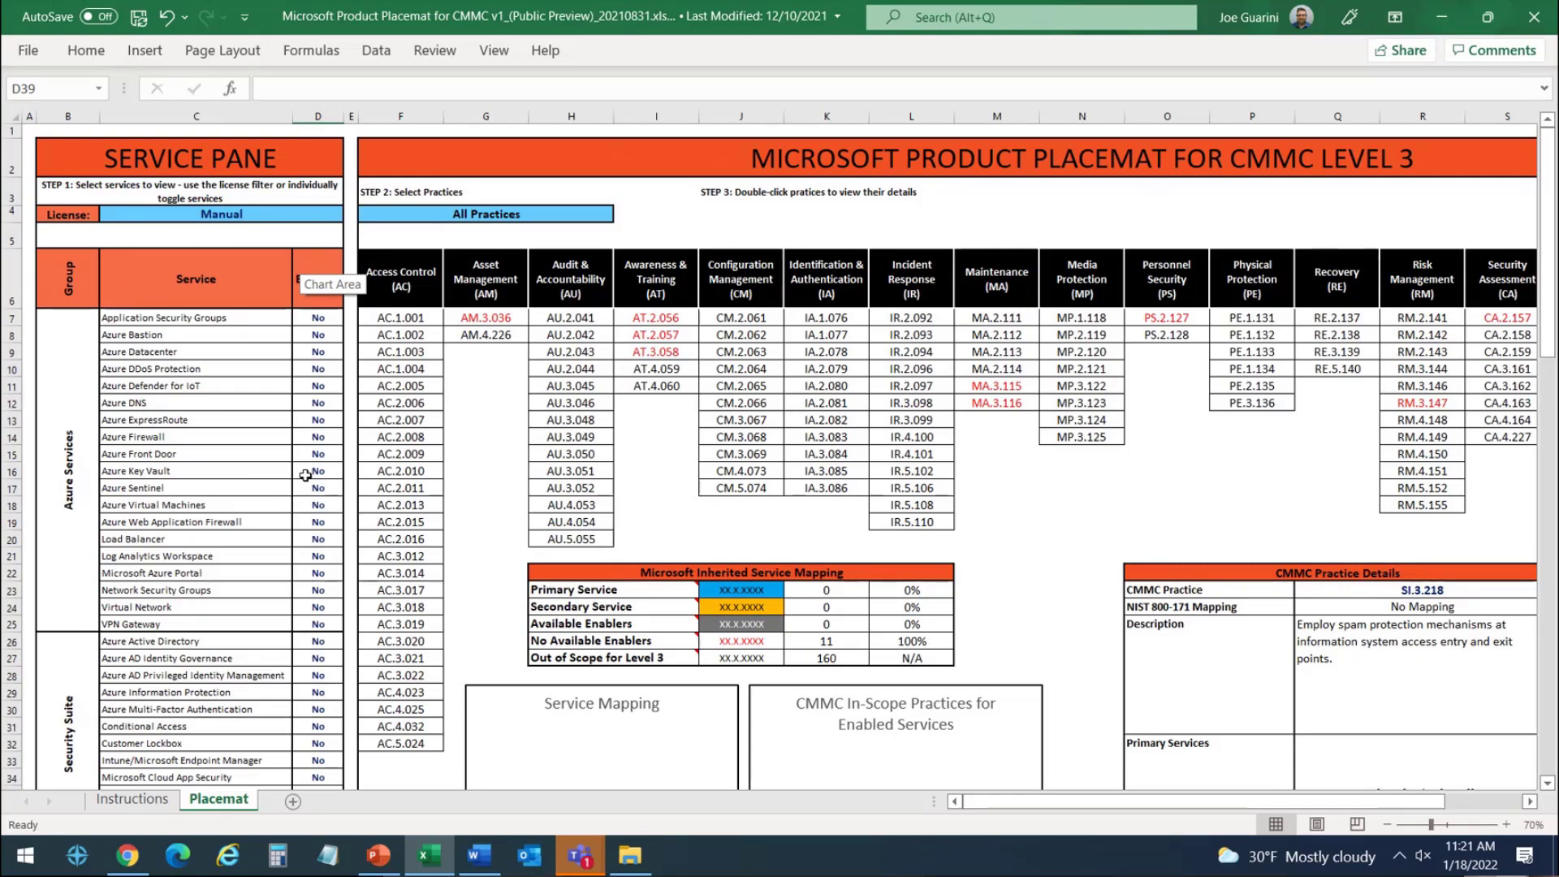
{"action": "scroll", "coordinate": [221, 463], "scroll_direction": "down", "scroll_amount": 2}
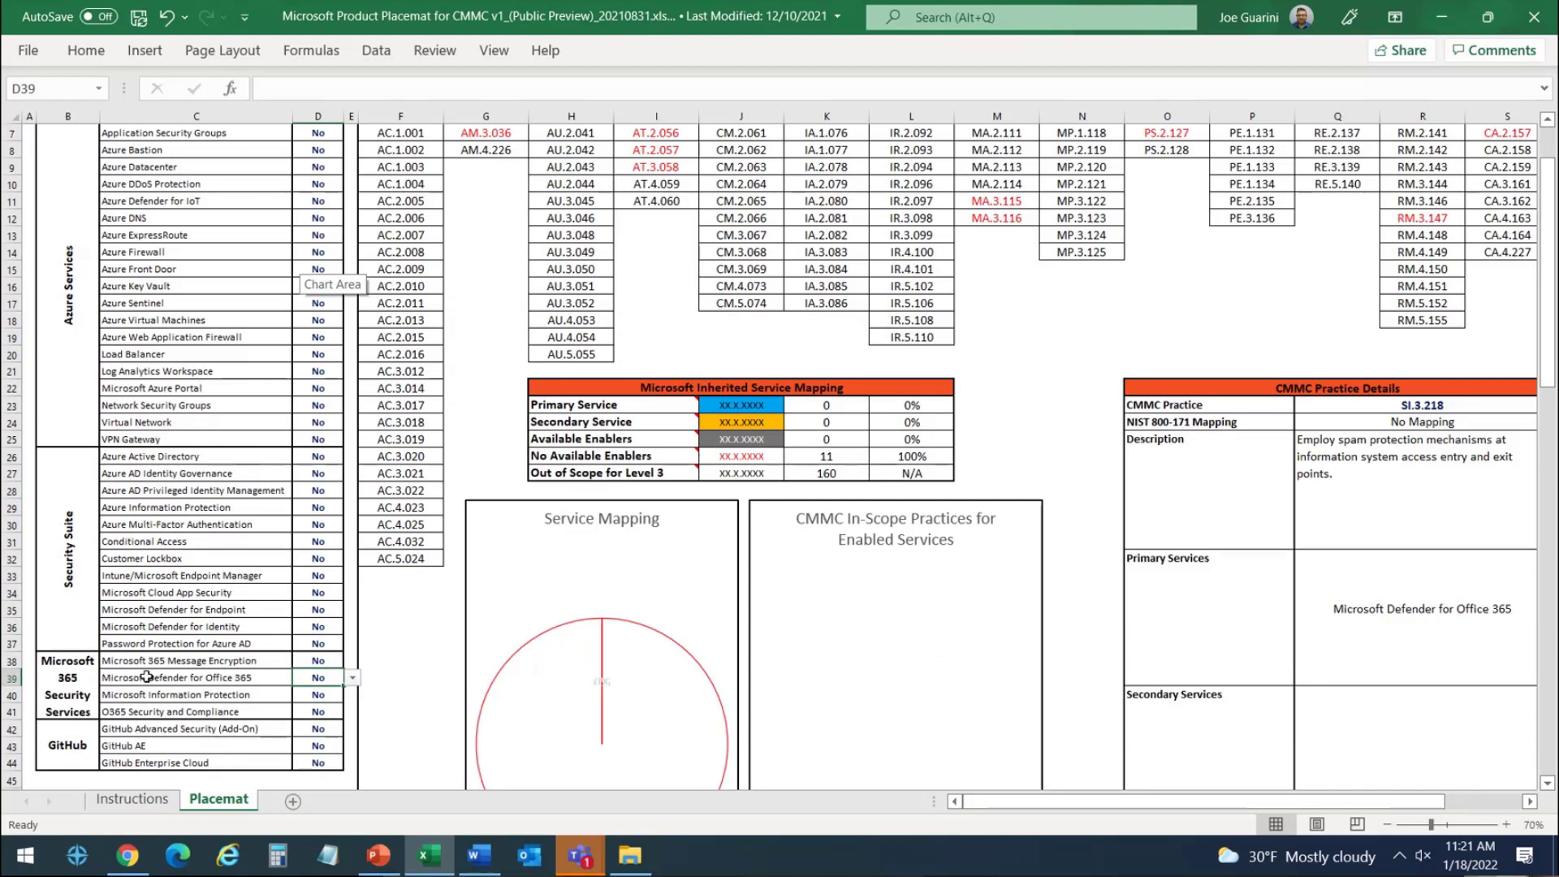
{"action": "left_click", "coordinate": [207, 677]}
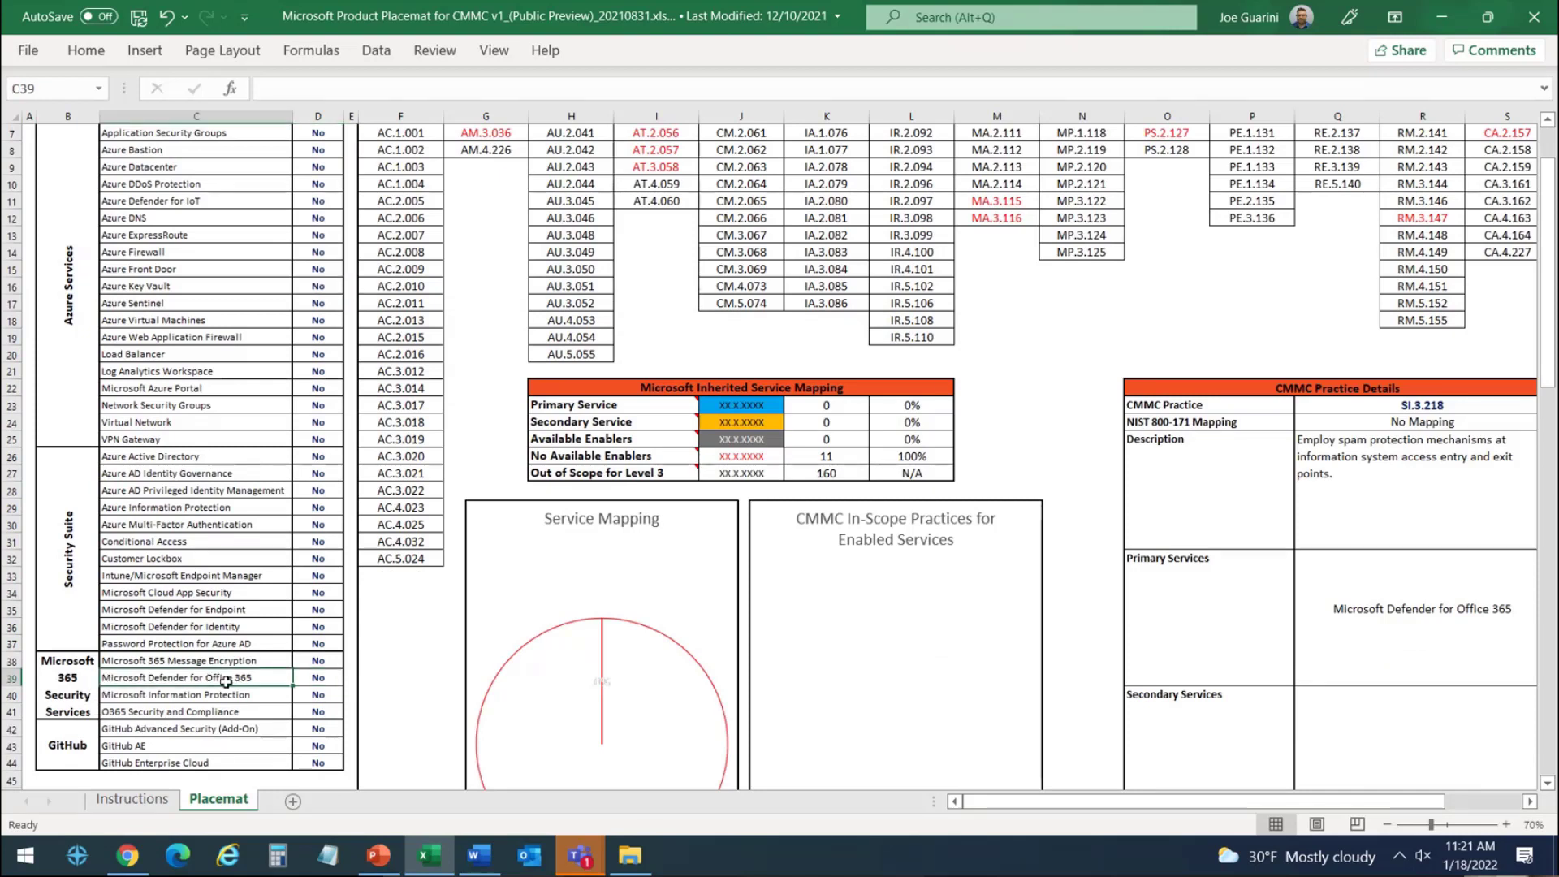
{"action": "left_click", "coordinate": [317, 680]}
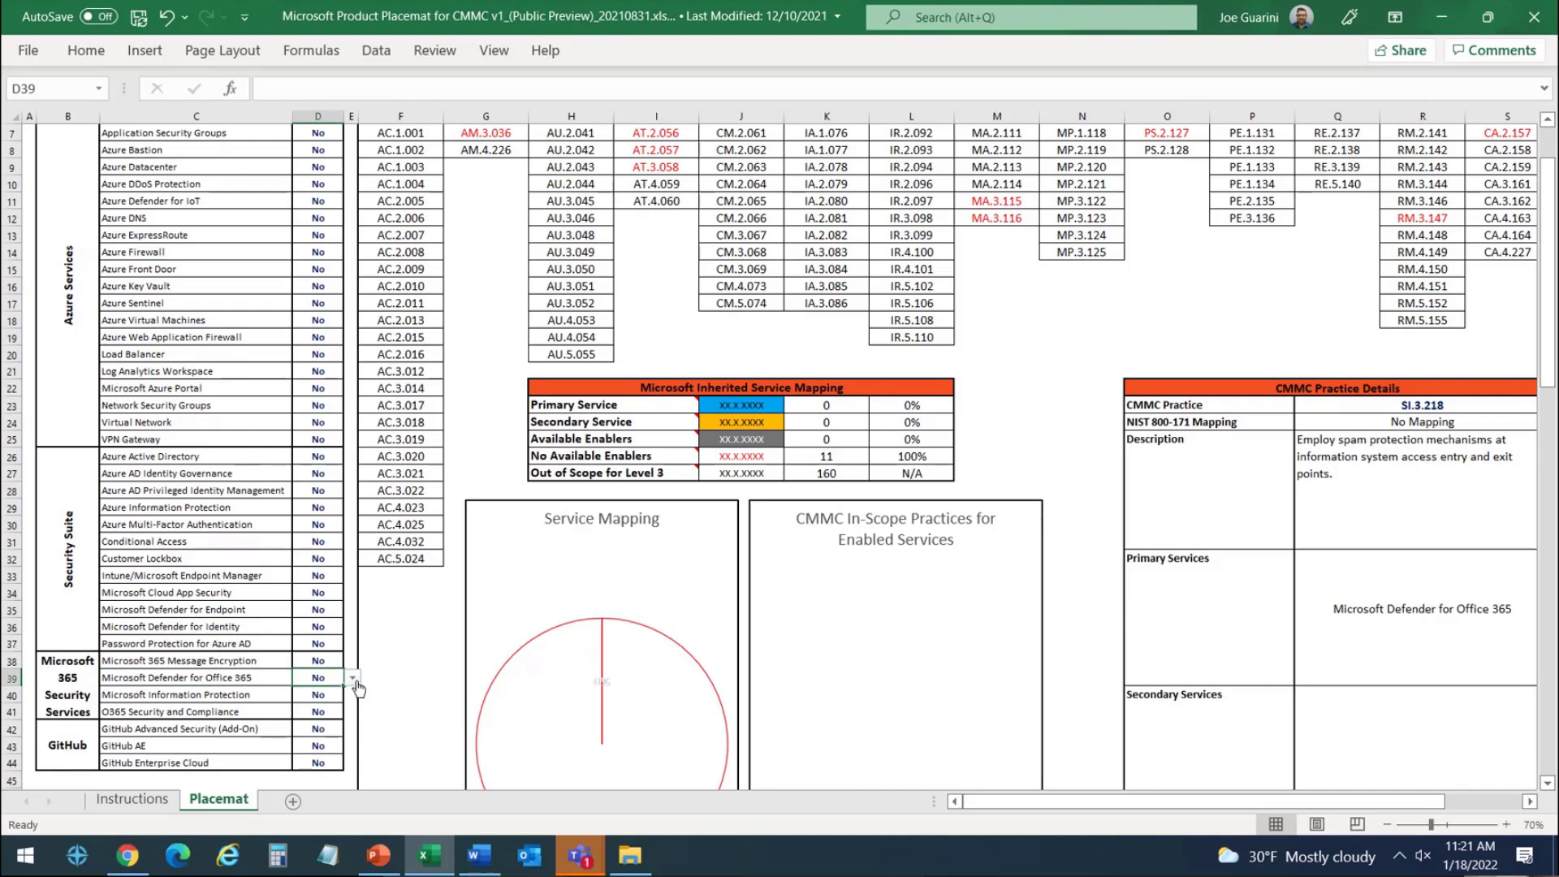
{"action": "left_click", "coordinate": [353, 679]}
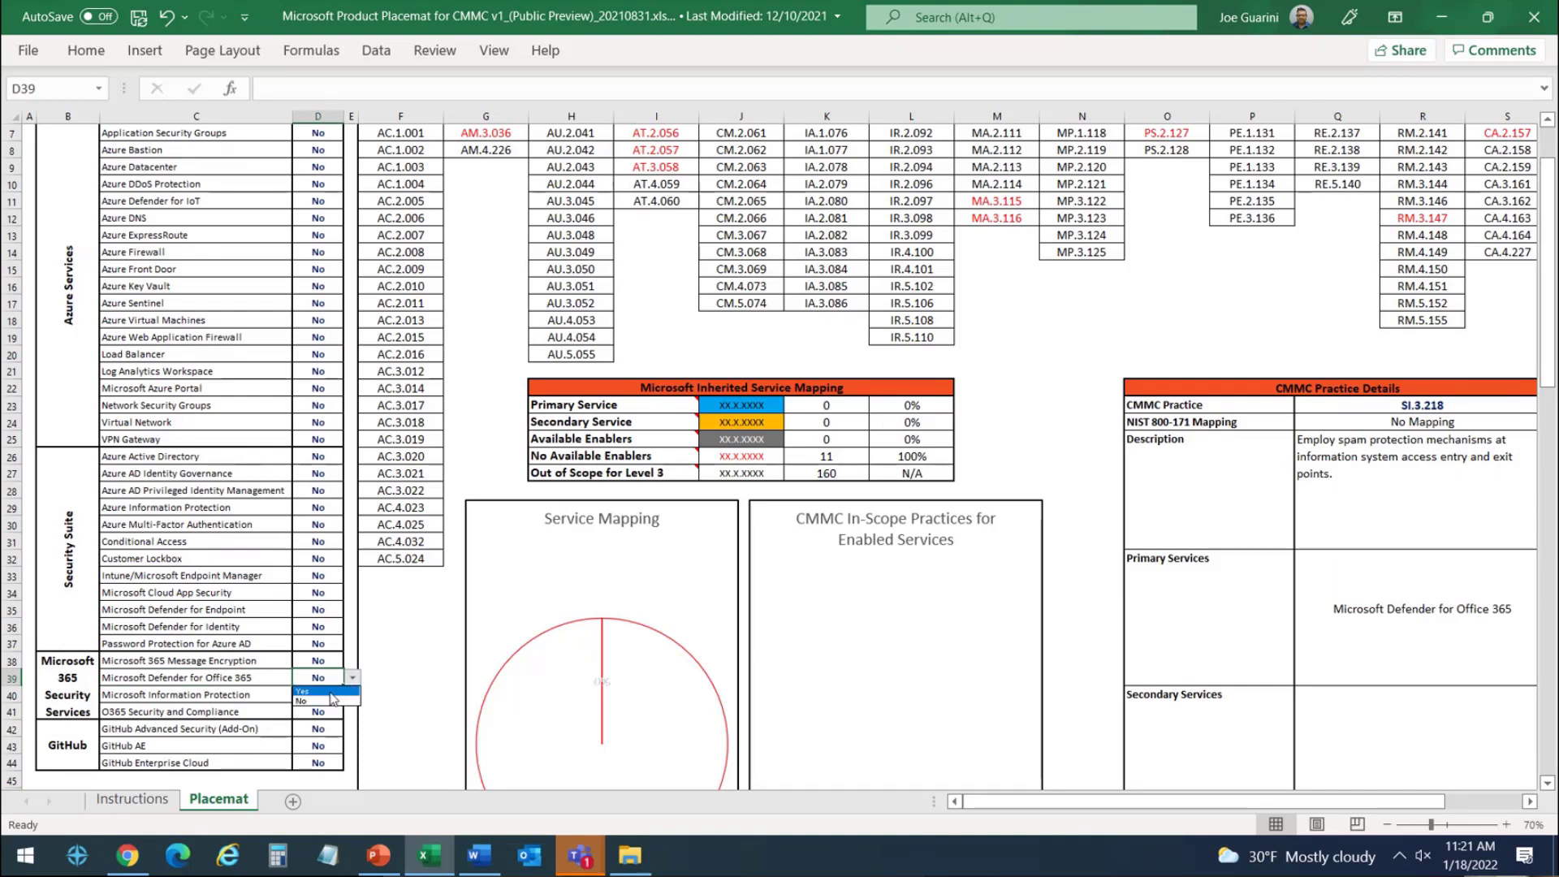
{"action": "left_click", "coordinate": [333, 700]}
{"action": "scroll", "coordinate": [858, 428], "scroll_direction": "up", "scroll_amount": 2}
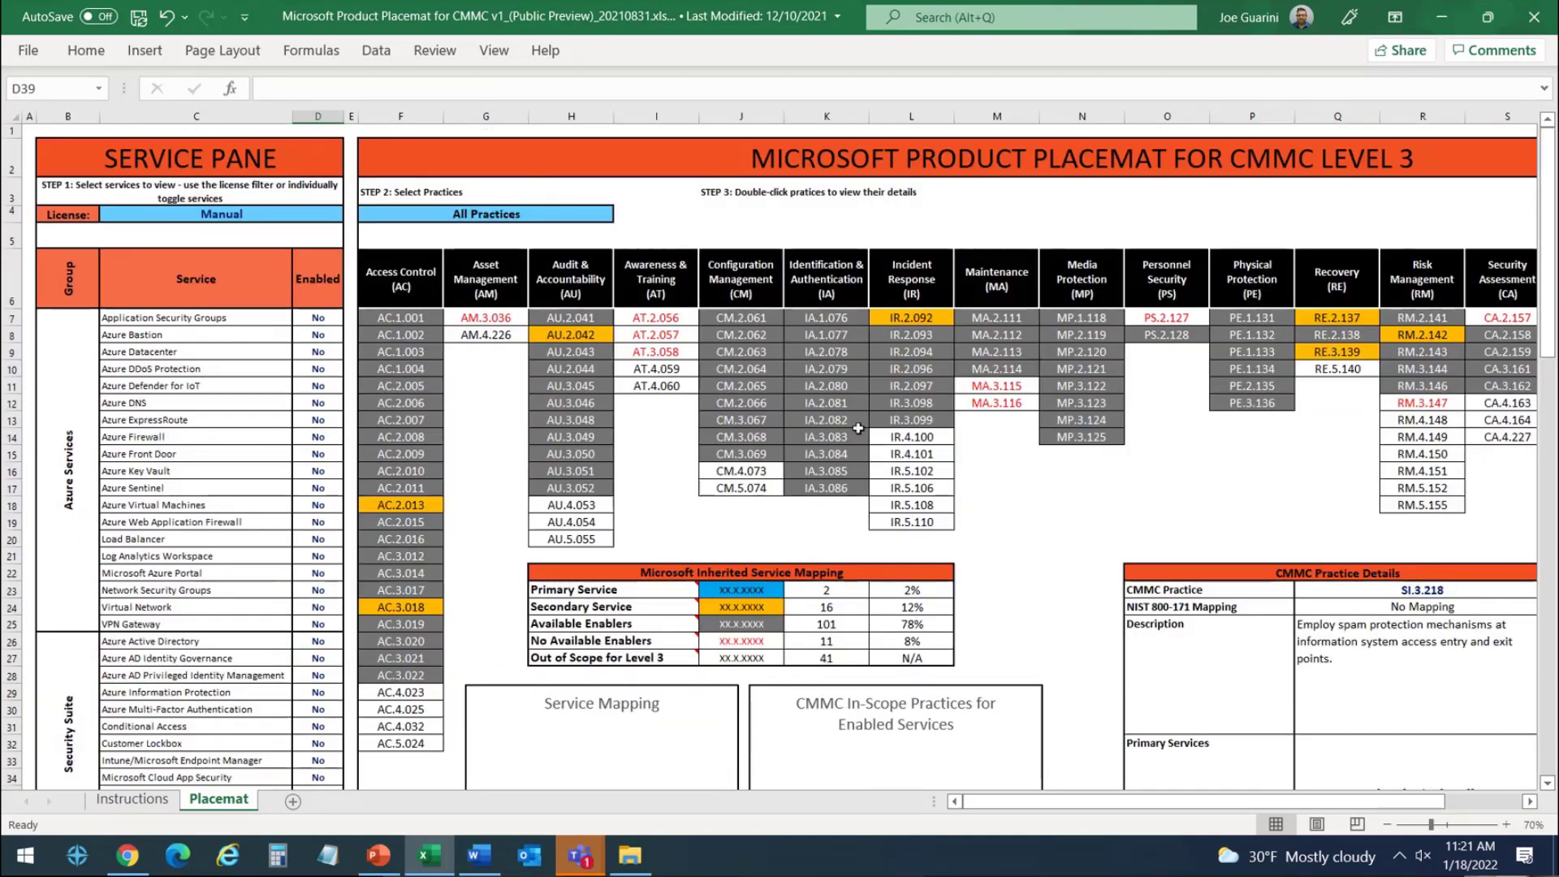
{"action": "left_click_drag", "start_coordinate": [1202, 802], "coordinate": [1322, 824]}
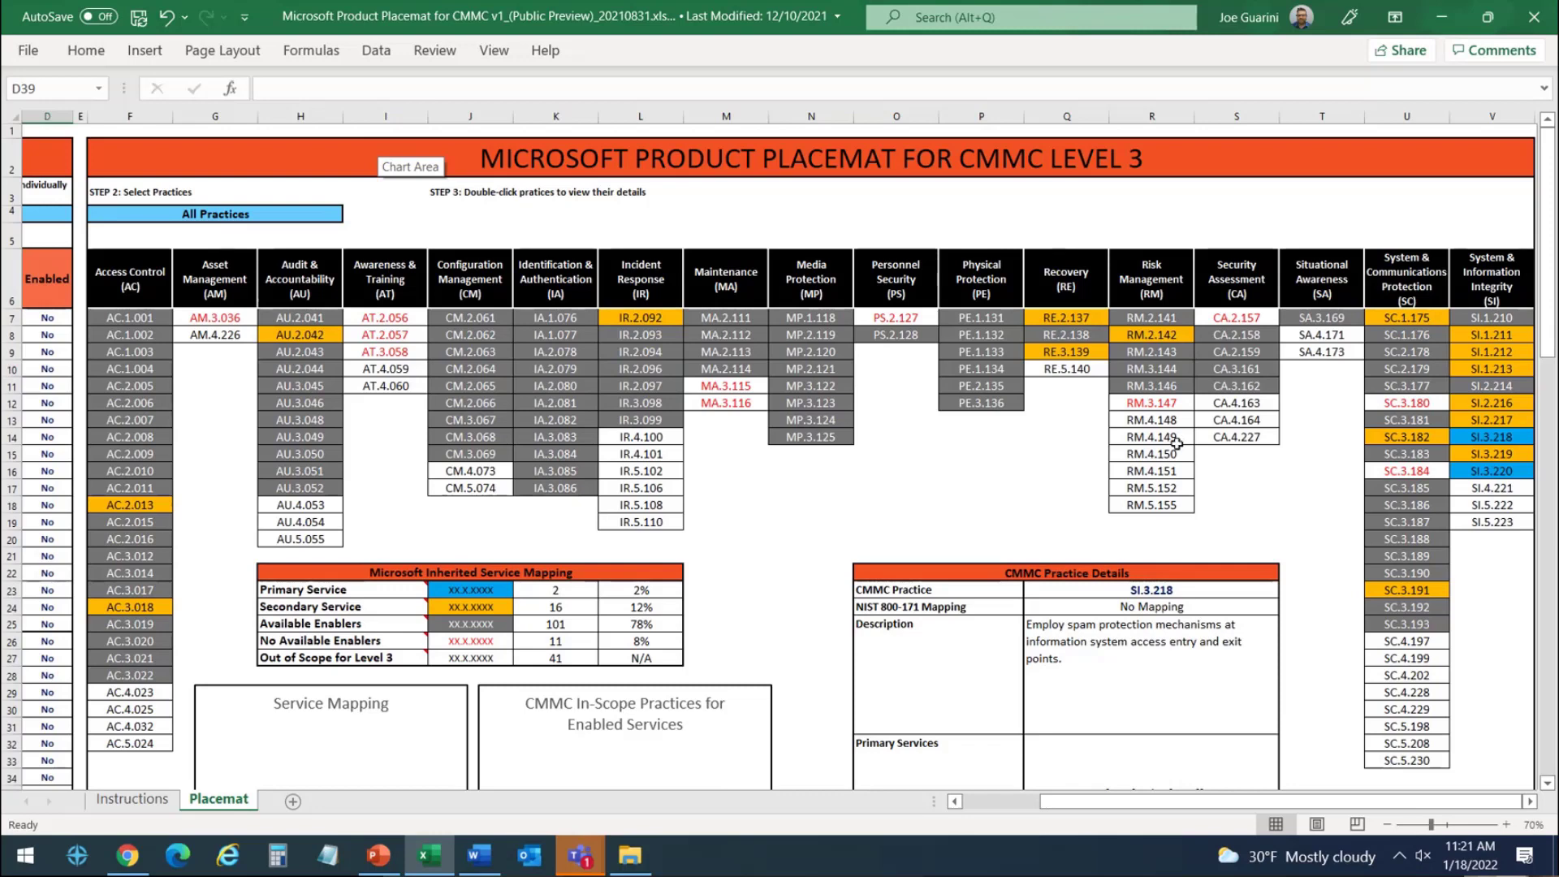
{"action": "left_click", "coordinate": [1506, 438]}
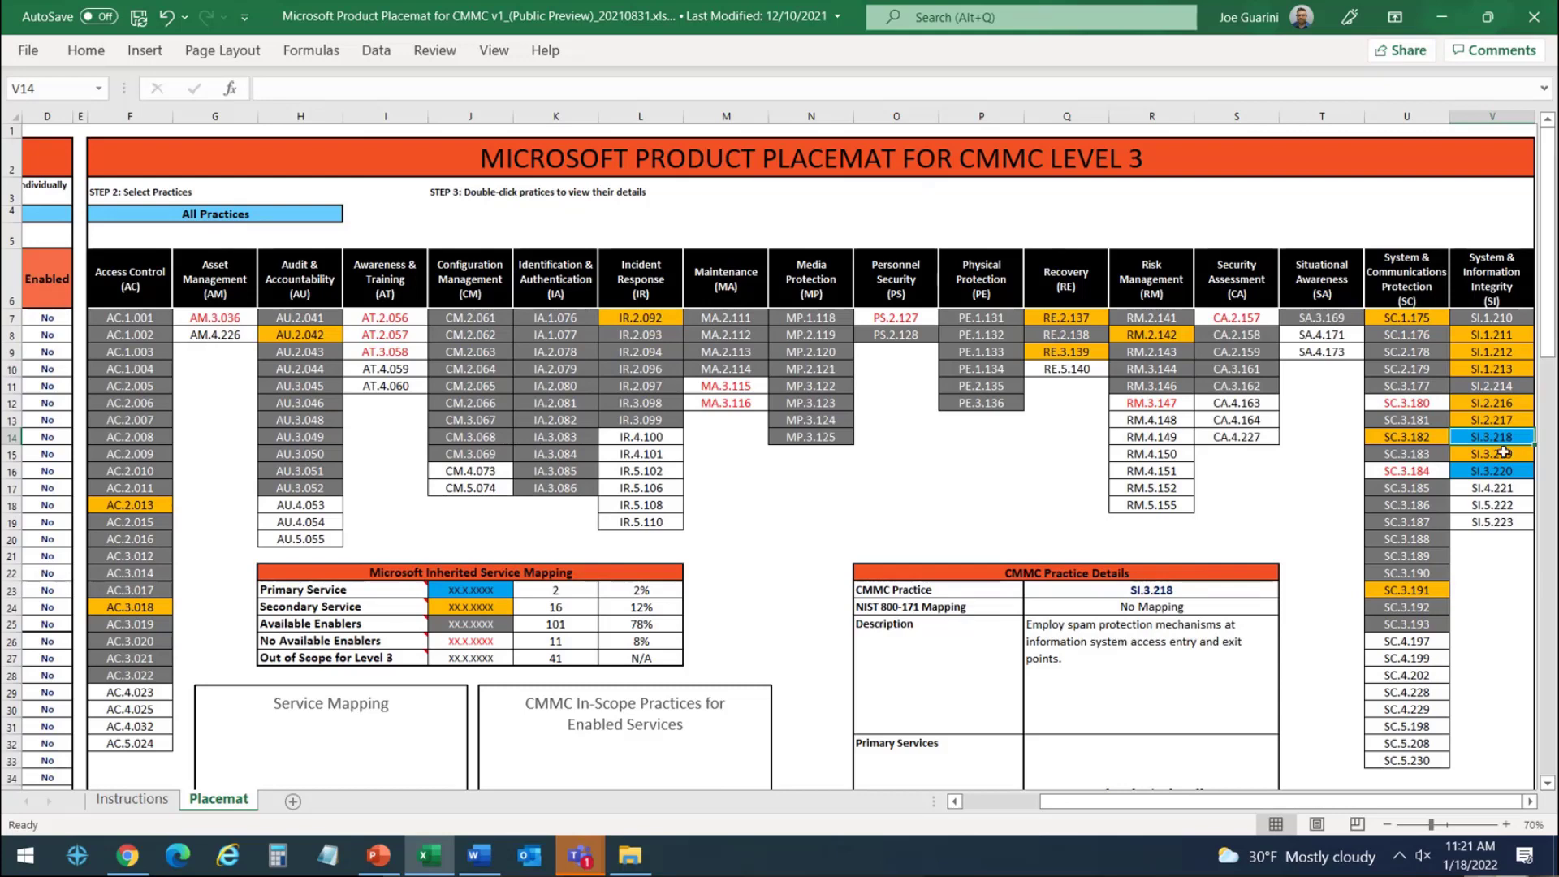
{"action": "left_click", "coordinate": [1130, 661]}
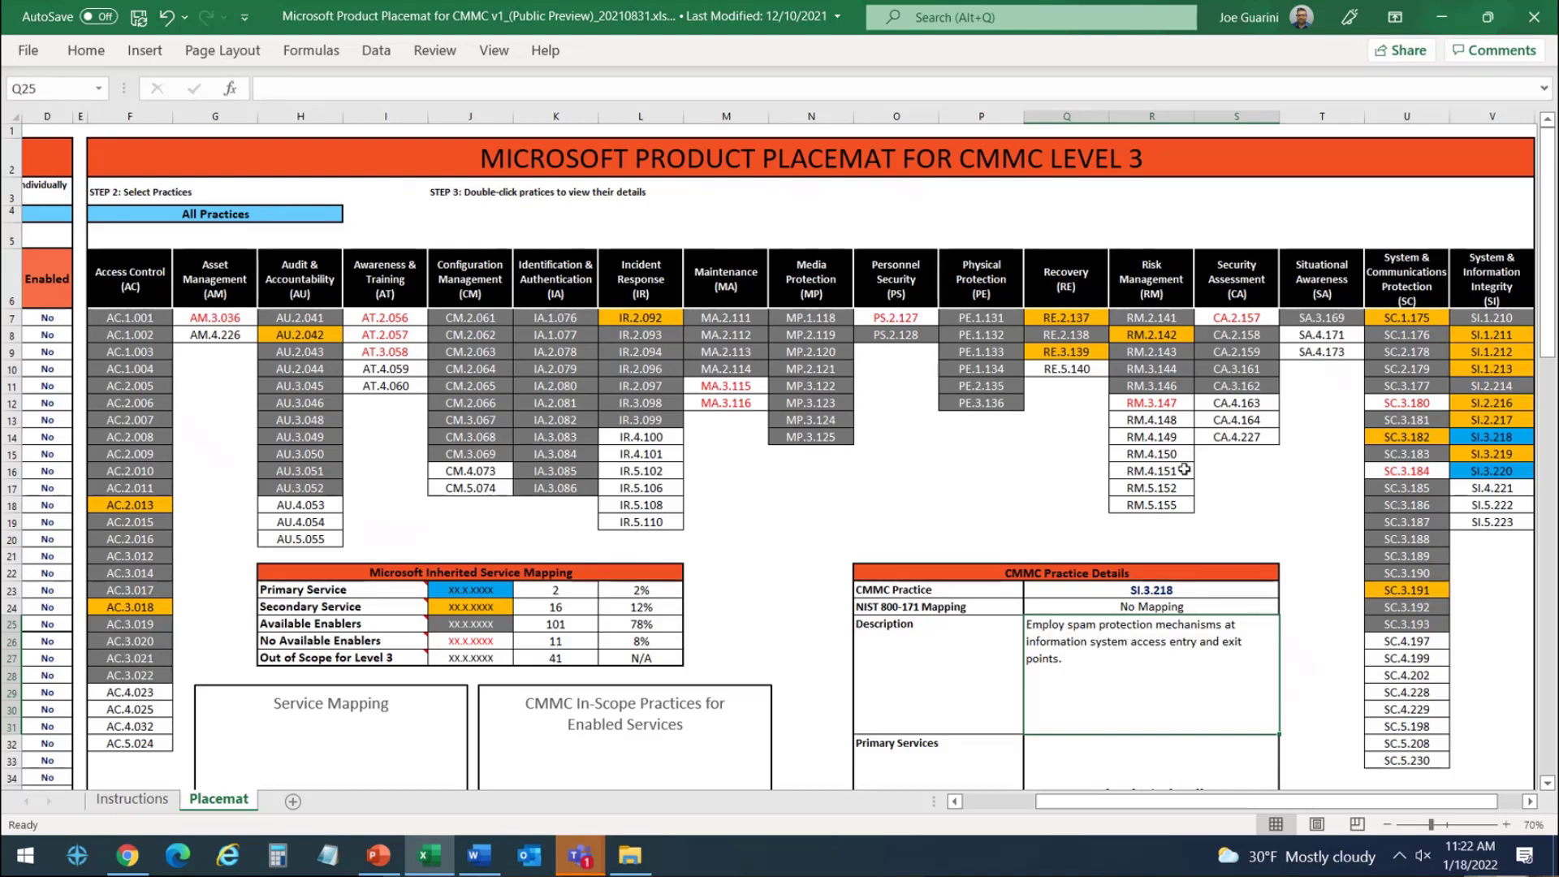
{"action": "left_click", "coordinate": [1515, 474]}
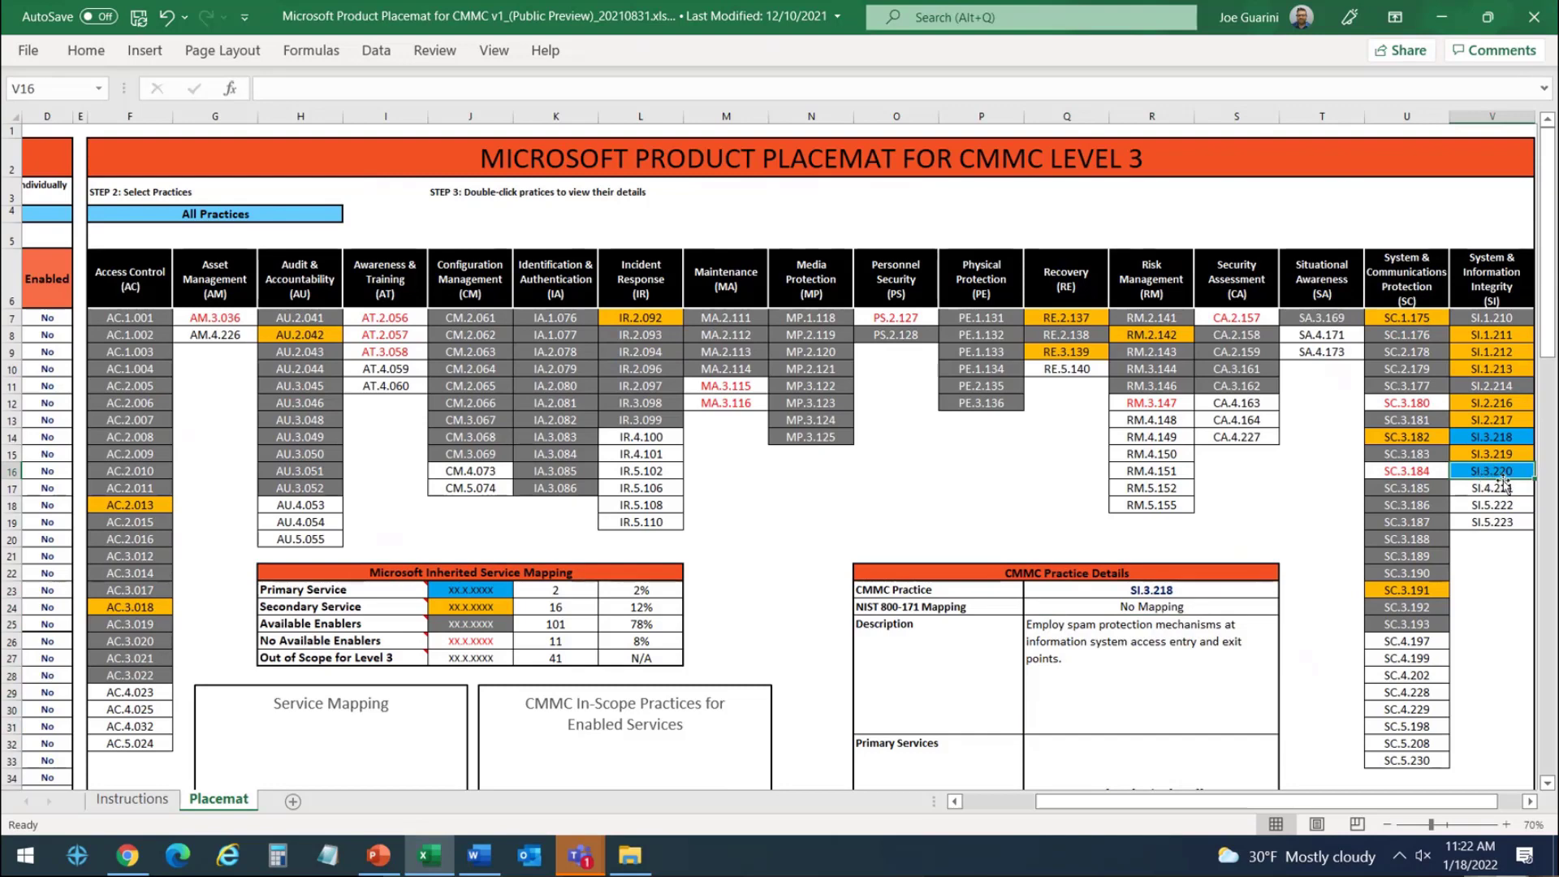
Choose SI.3.220 in the CMMC Practice cell Q23 to display its email sandboxing details.
{"action": "left_click", "coordinate": [1263, 590]}
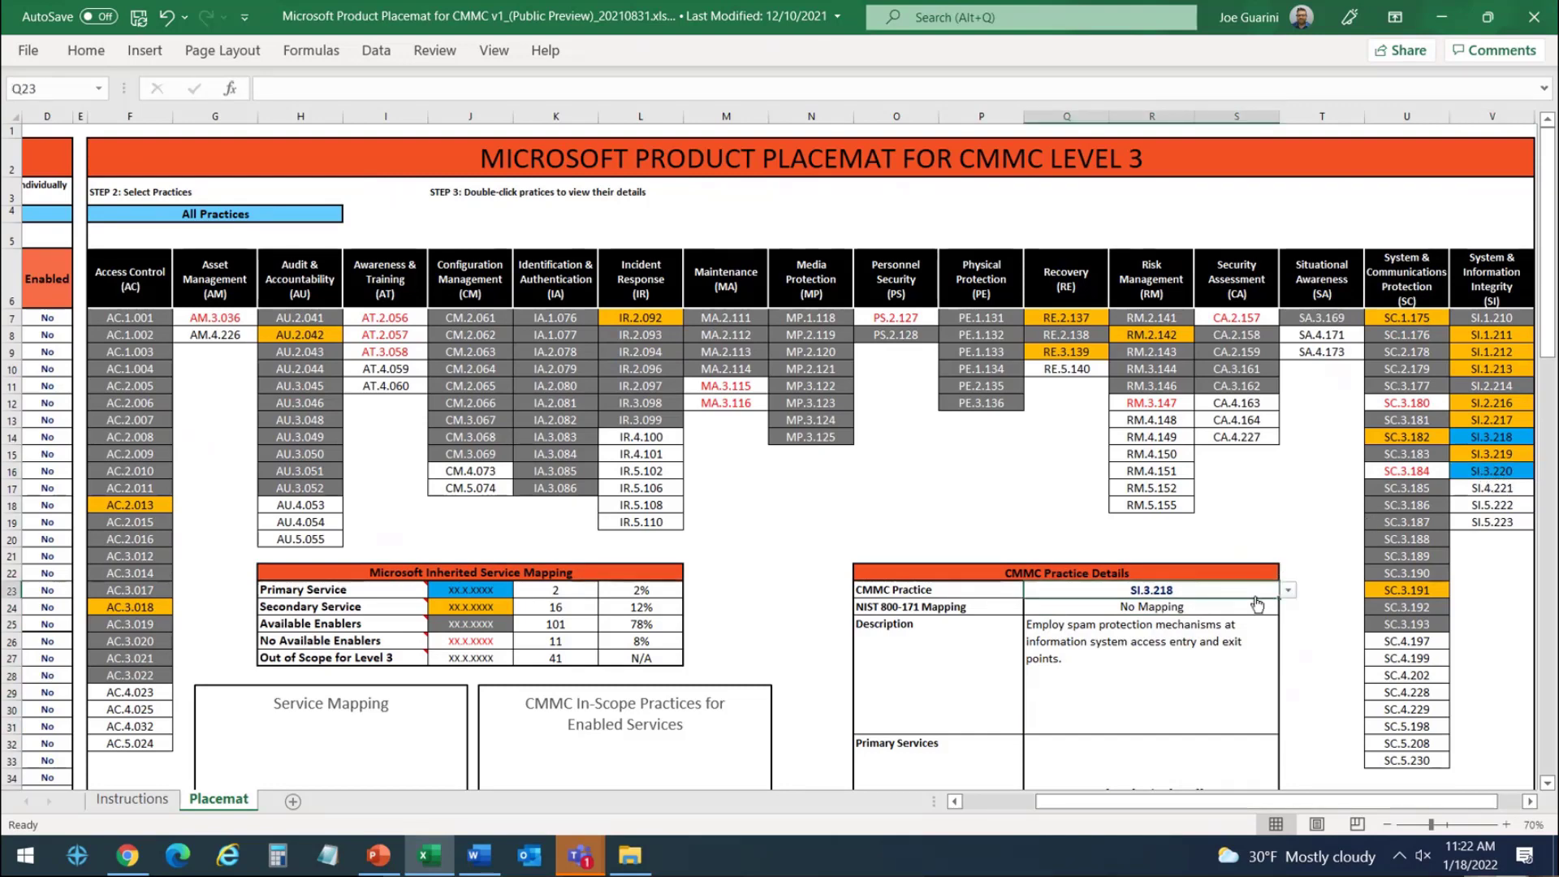
{"action": "left_click", "coordinate": [1287, 592]}
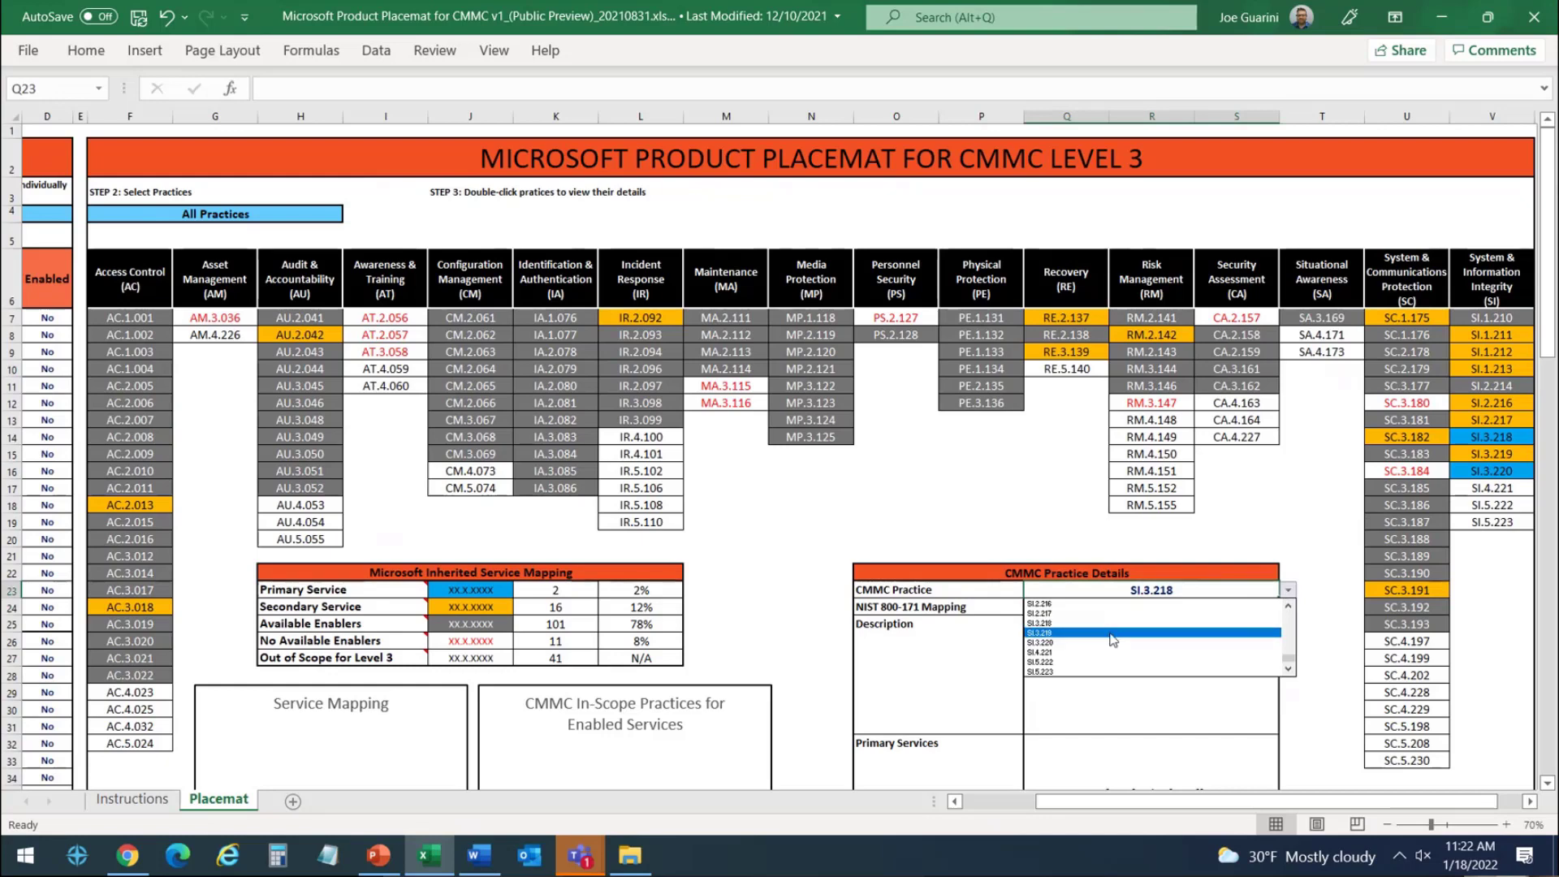
{"action": "left_click", "coordinate": [1084, 644]}
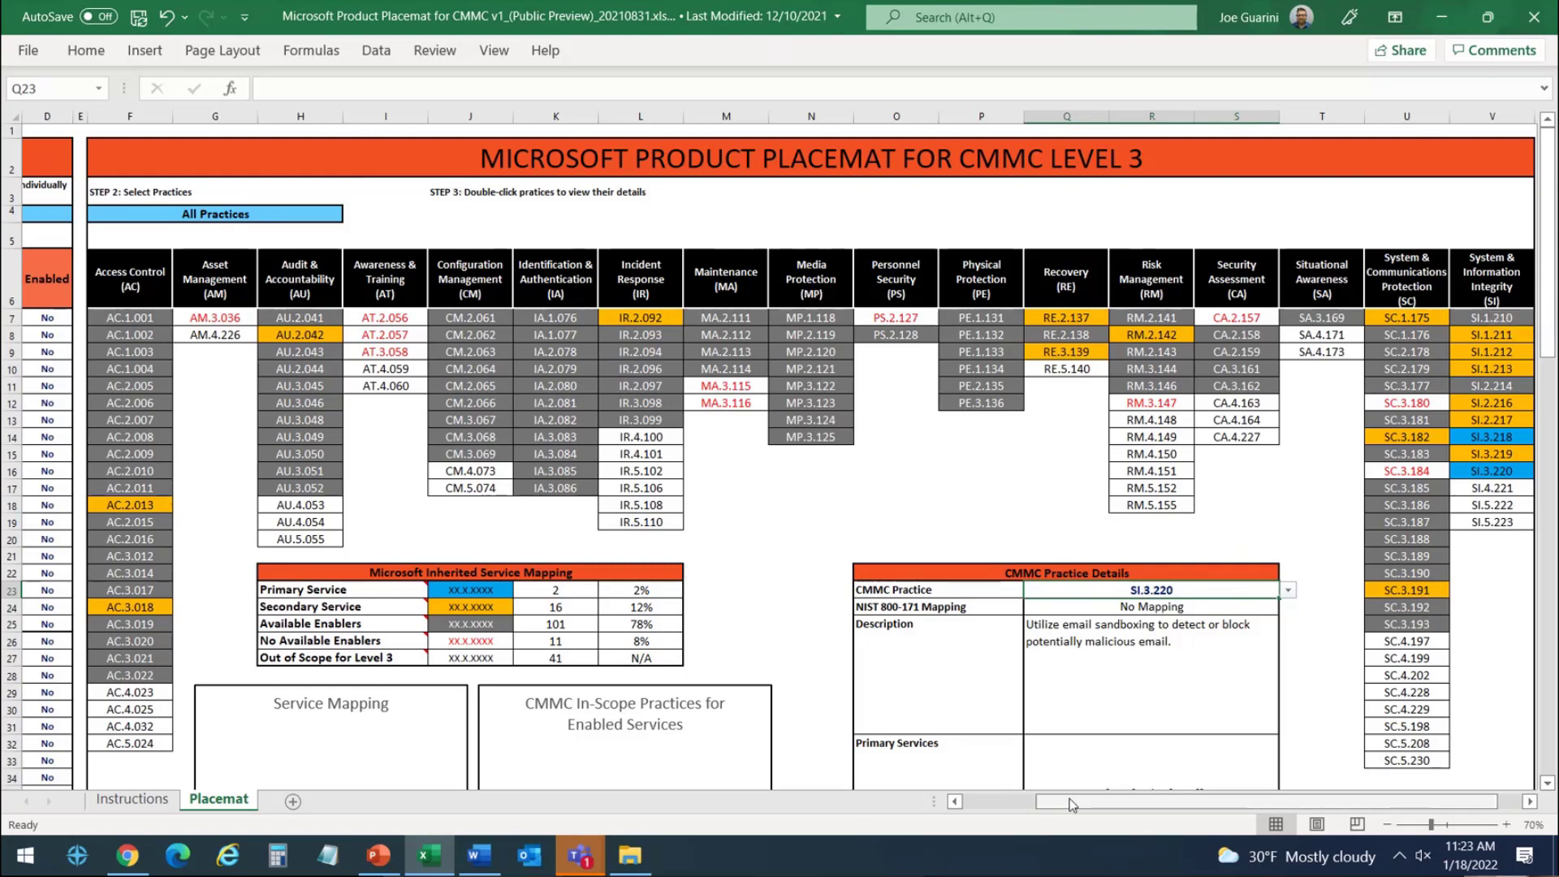
Set Microsoft Defender for Office 365 in D39 to No.
{"action": "left_click_drag", "start_coordinate": [1266, 802], "coordinate": [1195, 801]}
{"action": "scroll", "coordinate": [124, 576], "scroll_direction": "down", "scroll_amount": 1}
{"action": "scroll", "coordinate": [124, 575], "scroll_direction": "down", "scroll_amount": 3}
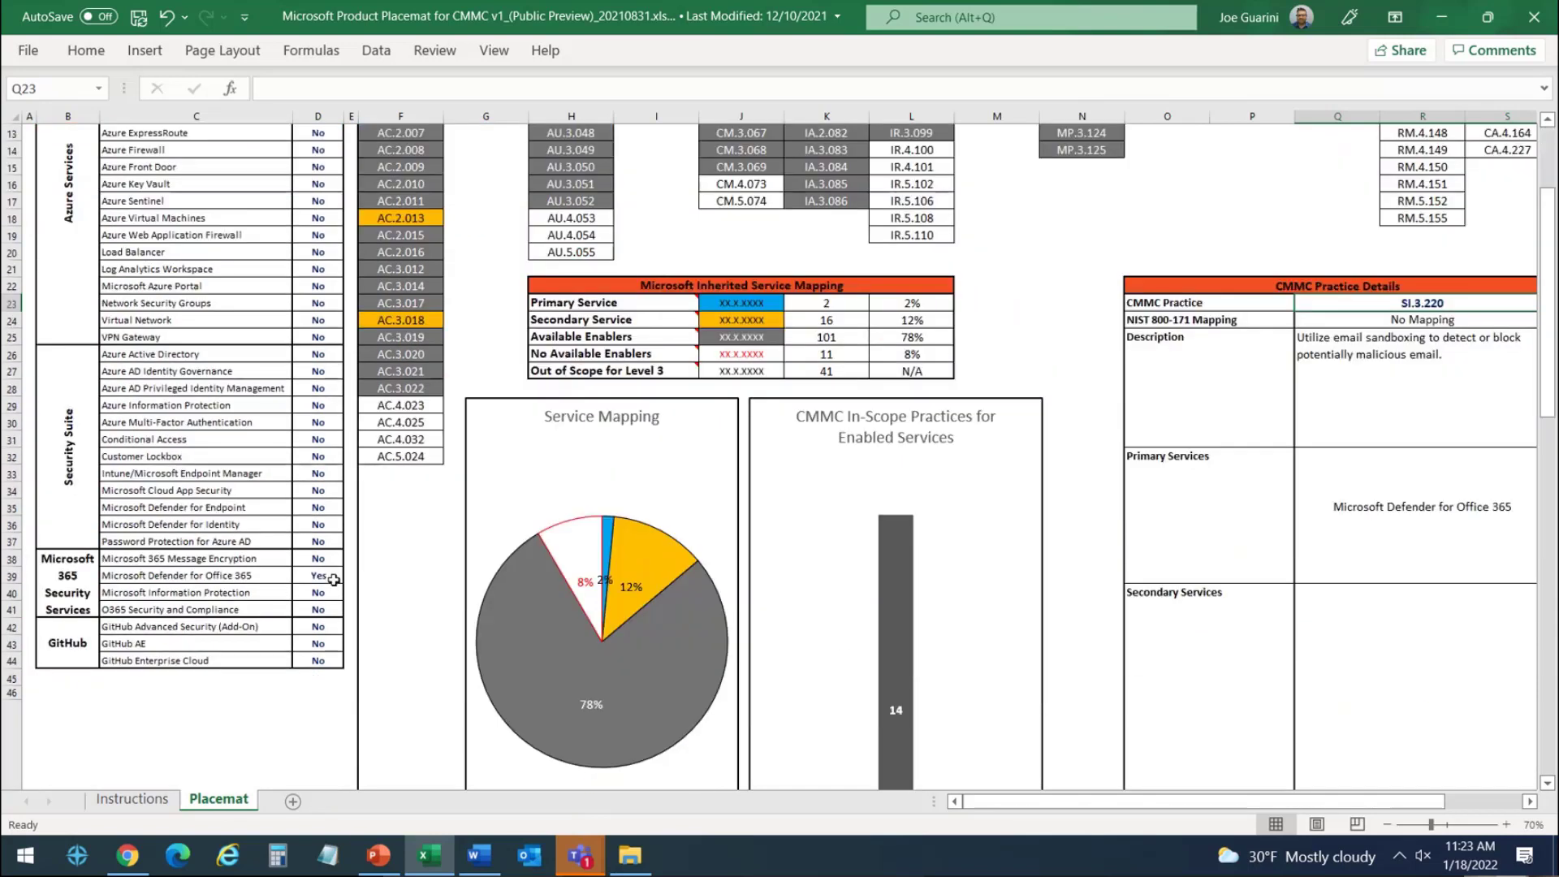
{"action": "left_click", "coordinate": [333, 576]}
{"action": "left_click", "coordinate": [353, 575]}
{"action": "left_click", "coordinate": [334, 599]}
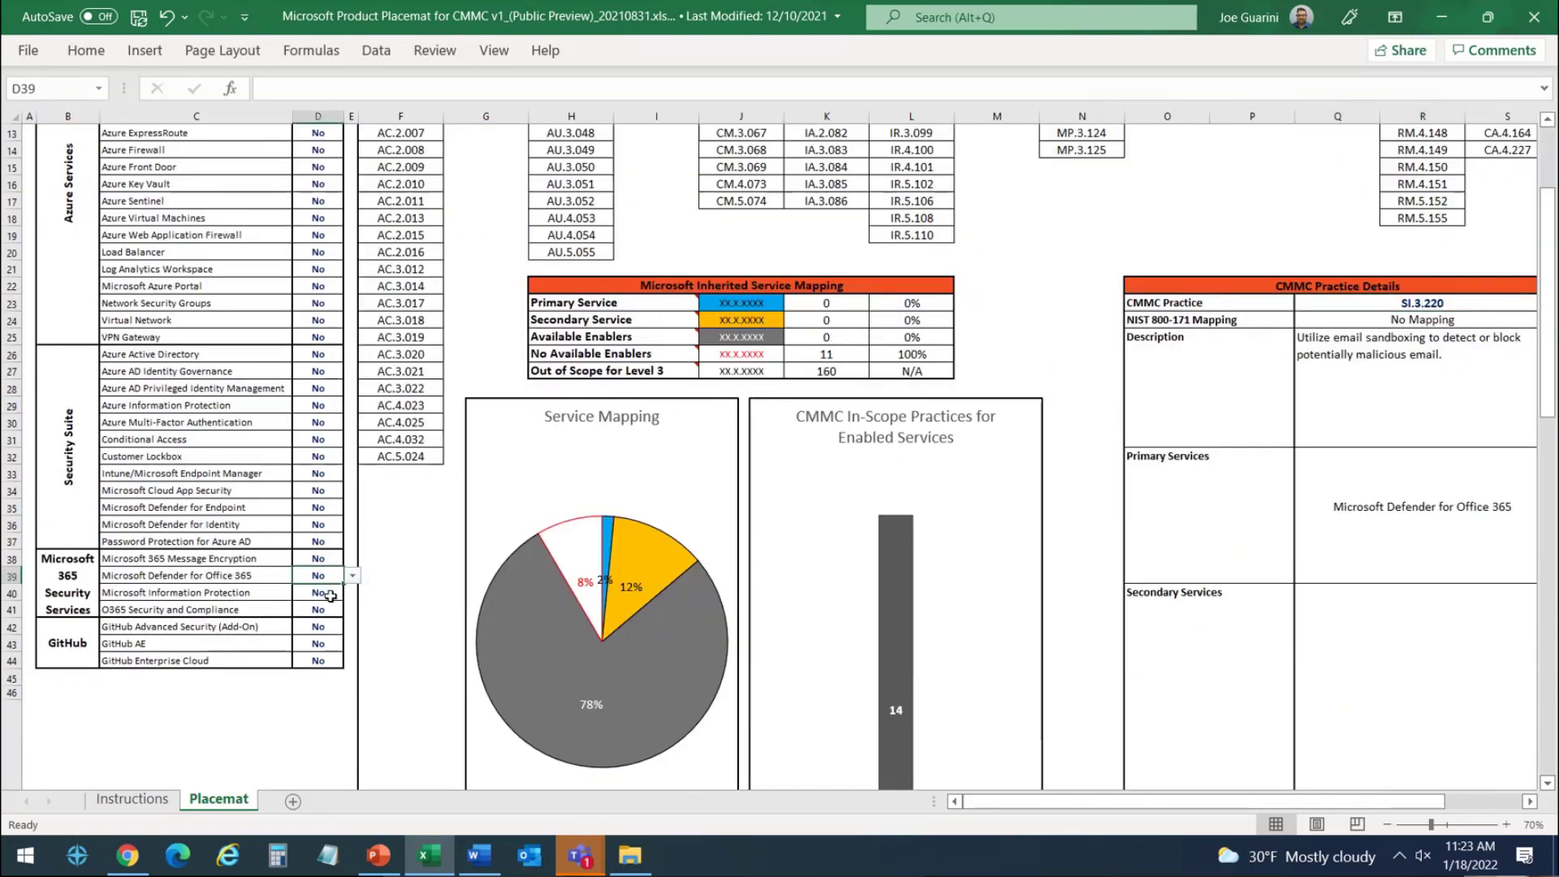
Set Microsoft Information Protection in D40 to Yes.
{"action": "left_click", "coordinate": [237, 597]}
{"action": "left_click", "coordinate": [325, 594]}
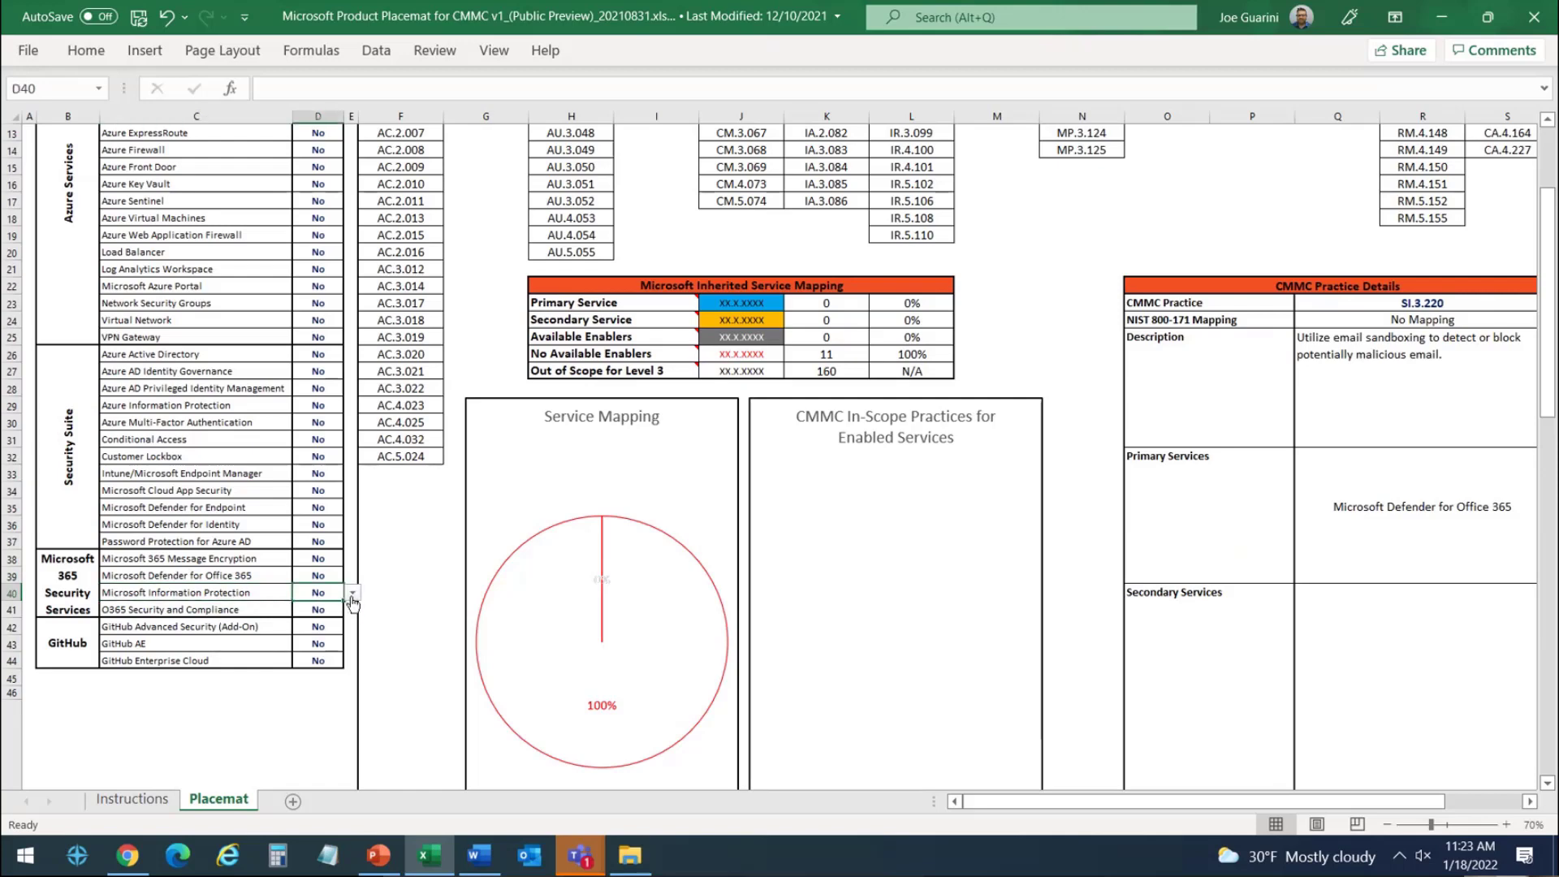
{"action": "left_click", "coordinate": [353, 593]}
{"action": "left_click", "coordinate": [321, 605]}
{"action": "scroll", "coordinate": [438, 629], "scroll_direction": "up", "scroll_amount": 4}
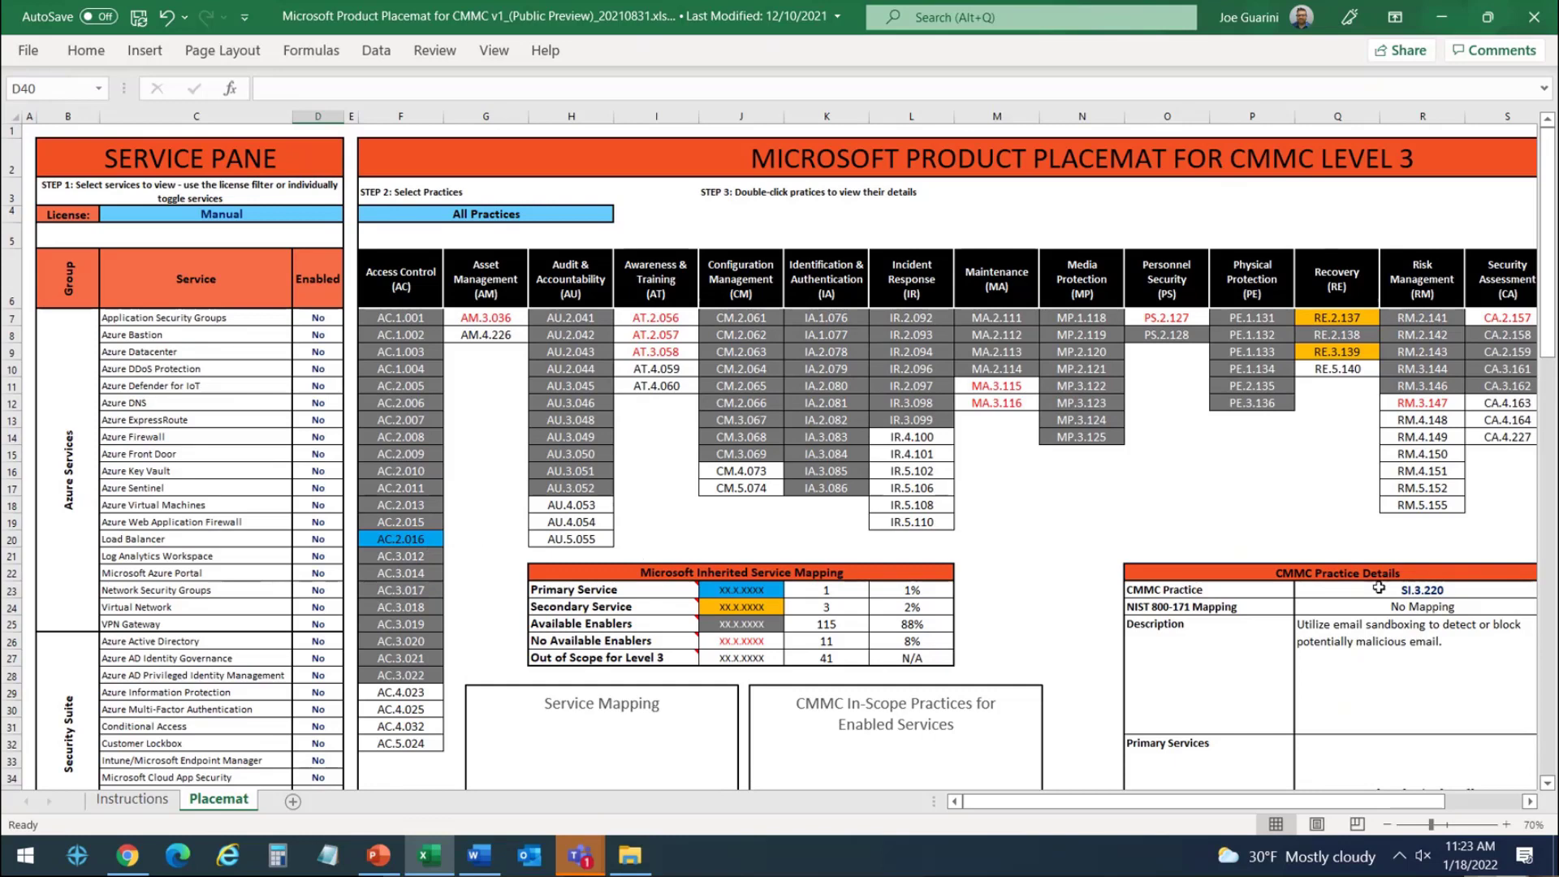
Switch the CMMC Practice in Q23 to AC.2.016, showing its NIST 3.1.3 mapping and charts.
{"action": "scroll", "coordinate": [1241, 804], "scroll_direction": "right", "scroll_amount": 2}
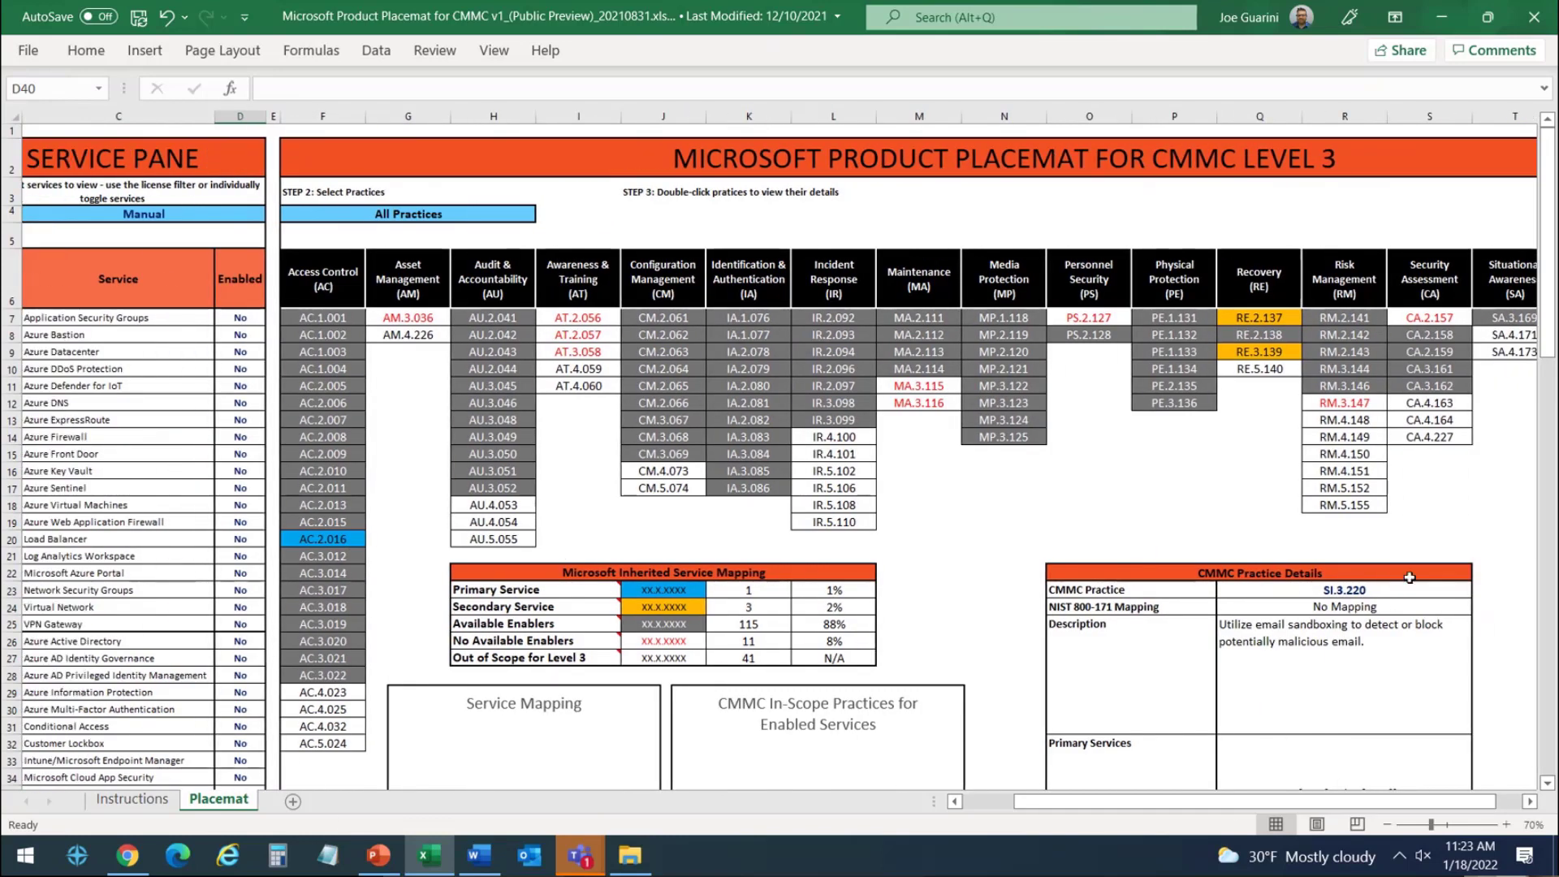
{"action": "left_click", "coordinate": [1464, 597]}
{"action": "left_click", "coordinate": [1481, 591]}
{"action": "scroll", "coordinate": [1484, 617], "scroll_direction": "down", "scroll_amount": 5}
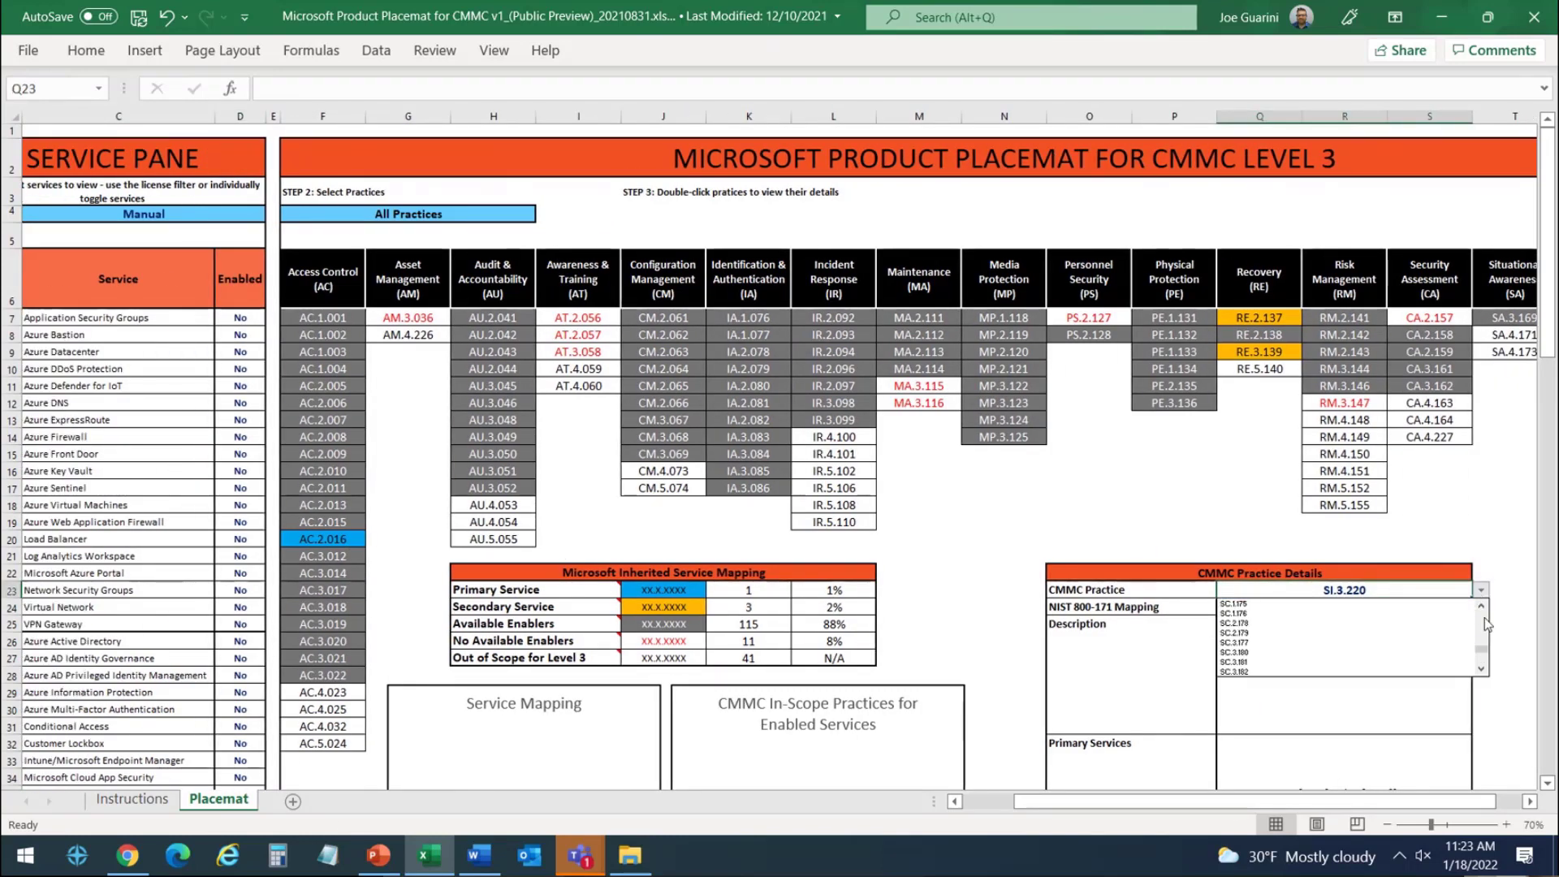
{"action": "scroll", "coordinate": [1484, 617], "scroll_direction": "up", "scroll_amount": 12}
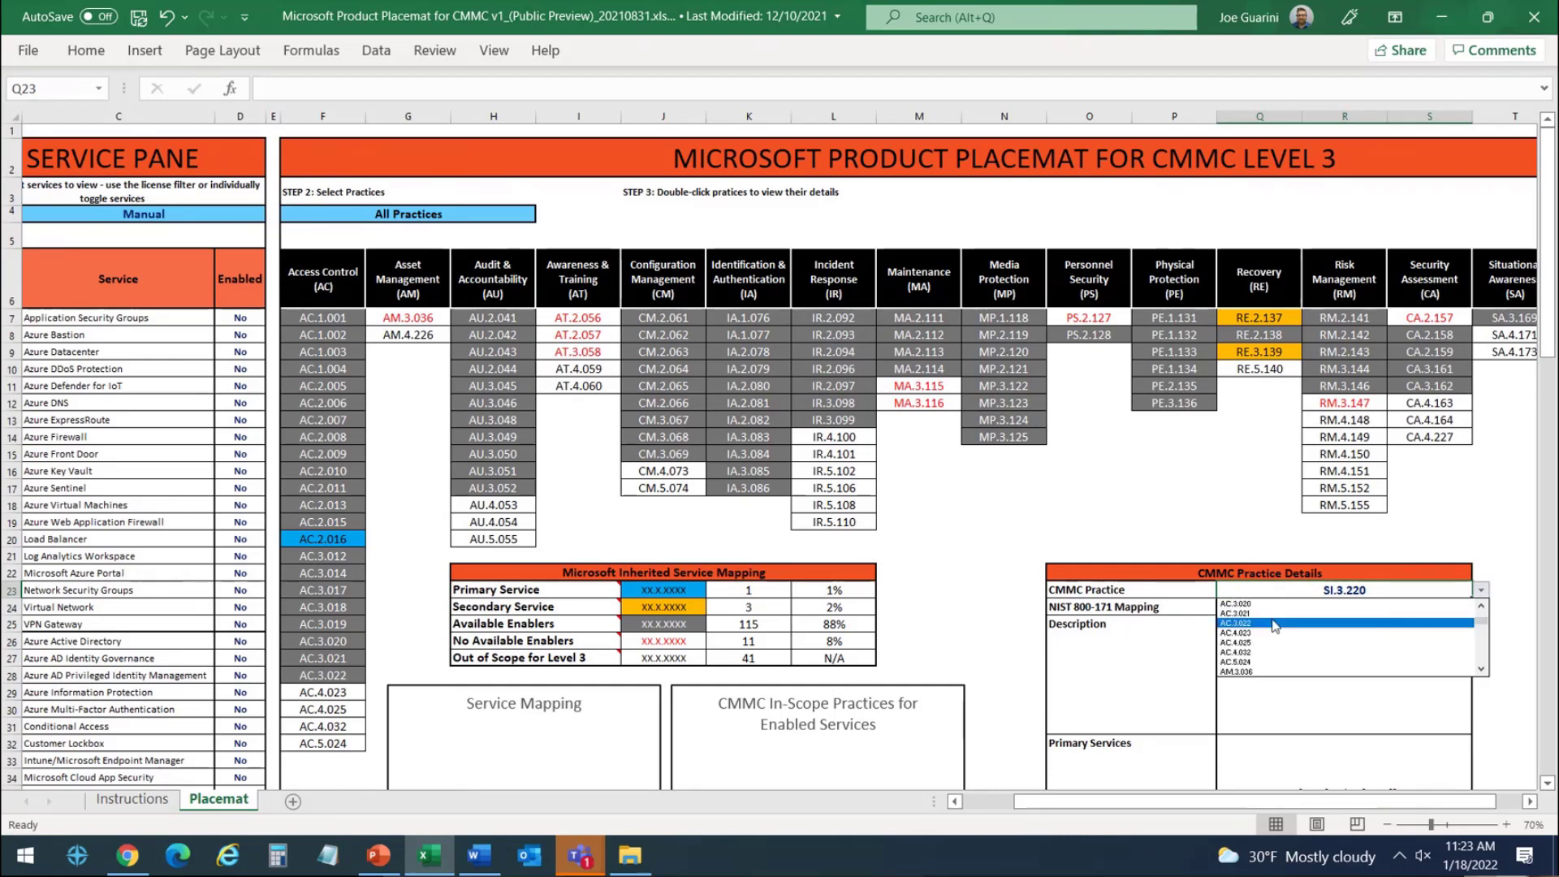
{"action": "left_click", "coordinate": [1482, 607]}
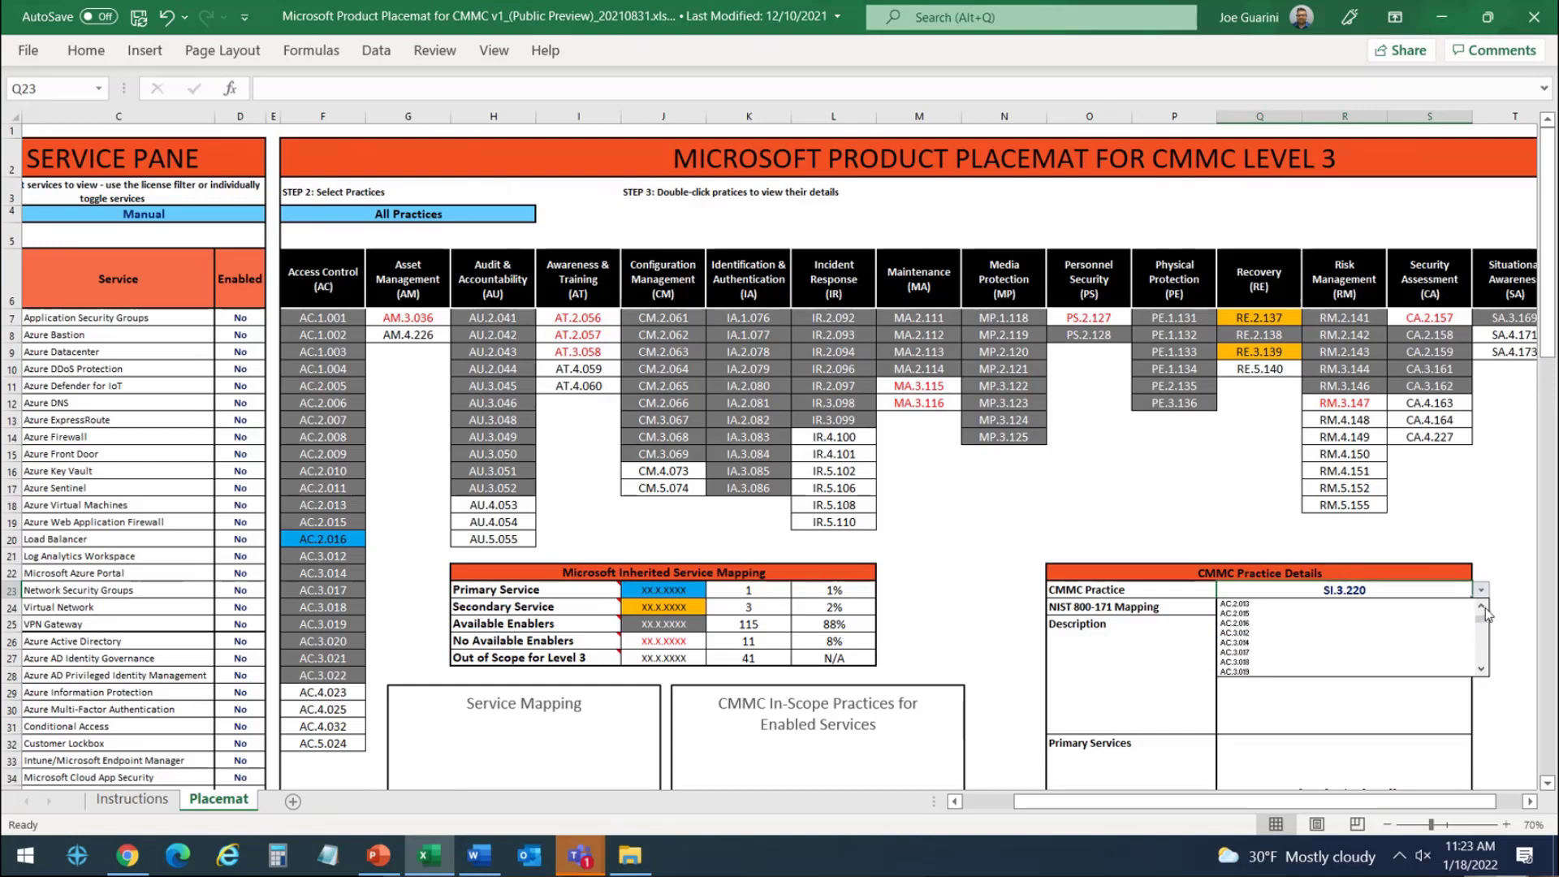
{"action": "left_click", "coordinate": [1267, 623]}
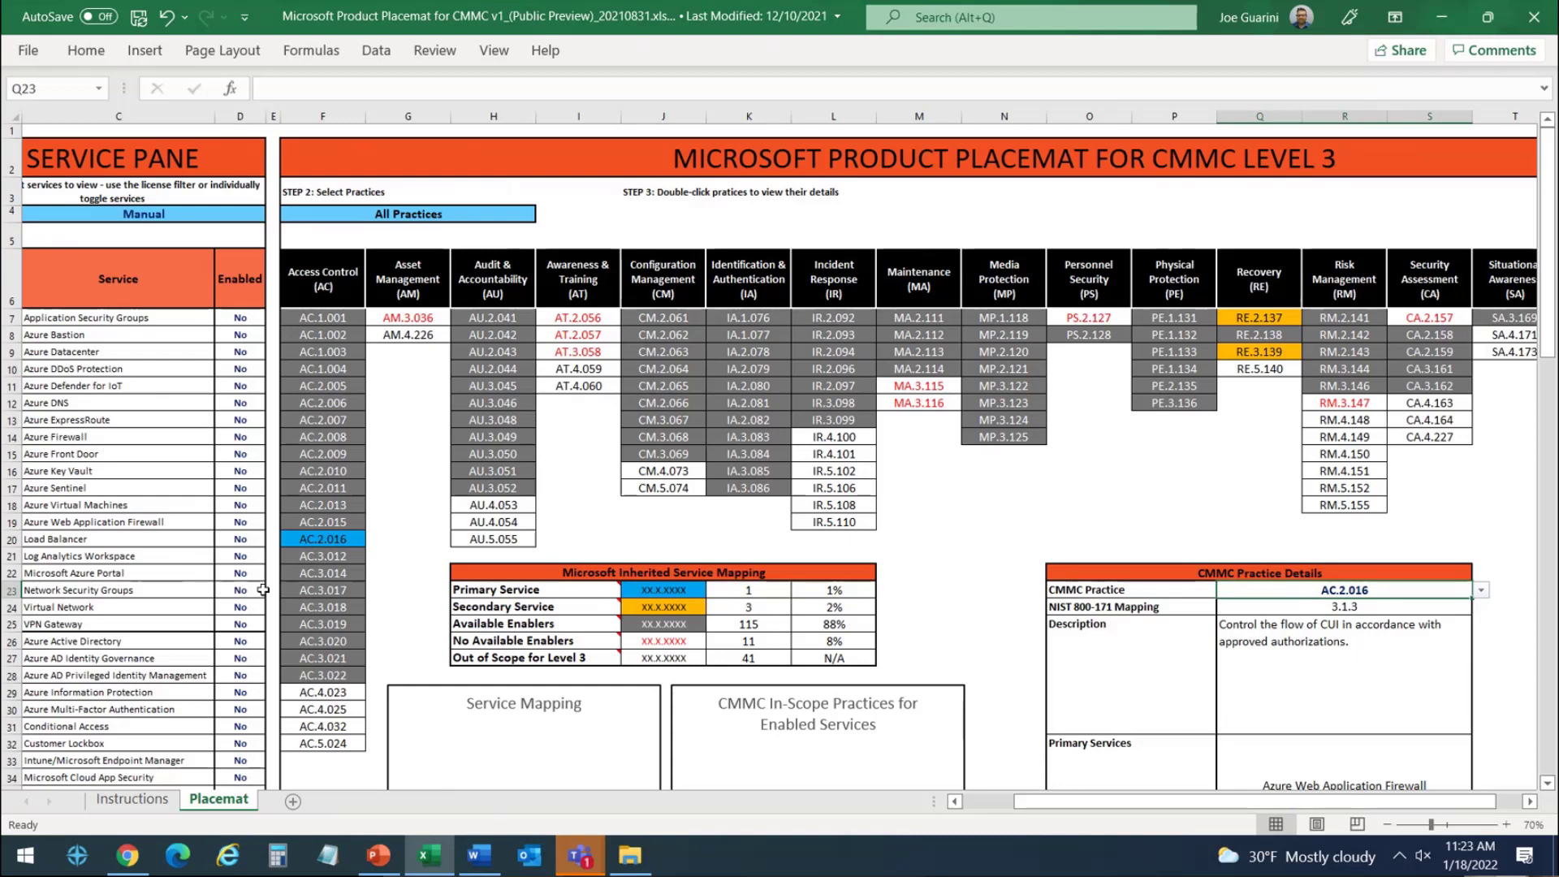
{"action": "scroll", "coordinate": [139, 584], "scroll_direction": "down", "scroll_amount": 2}
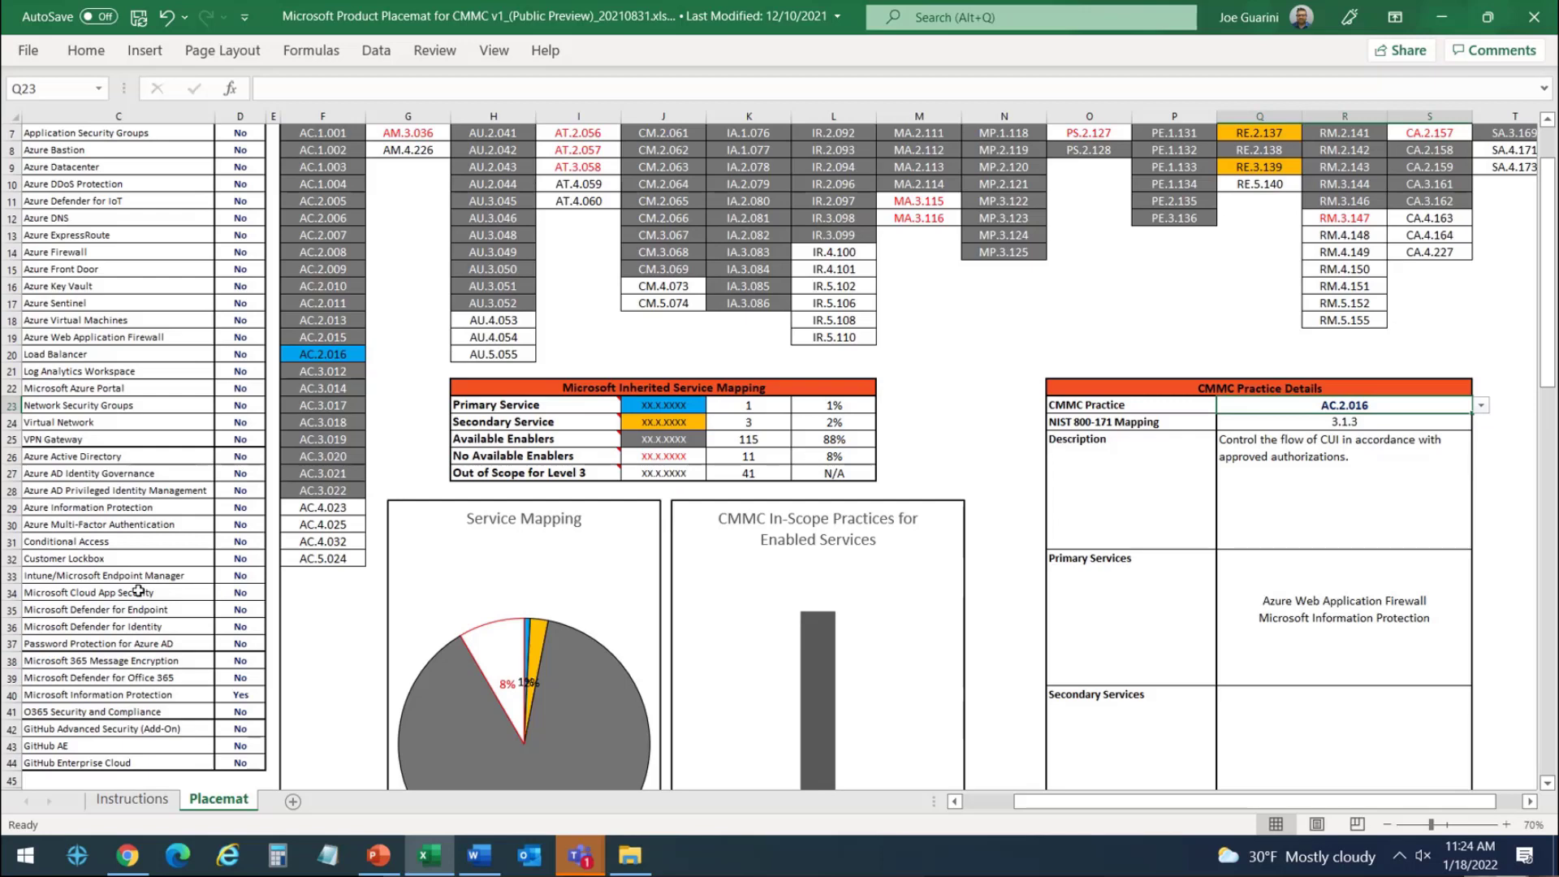
Set Microsoft Information Protection in D40 to No.
{"action": "left_click", "coordinate": [1006, 803]}
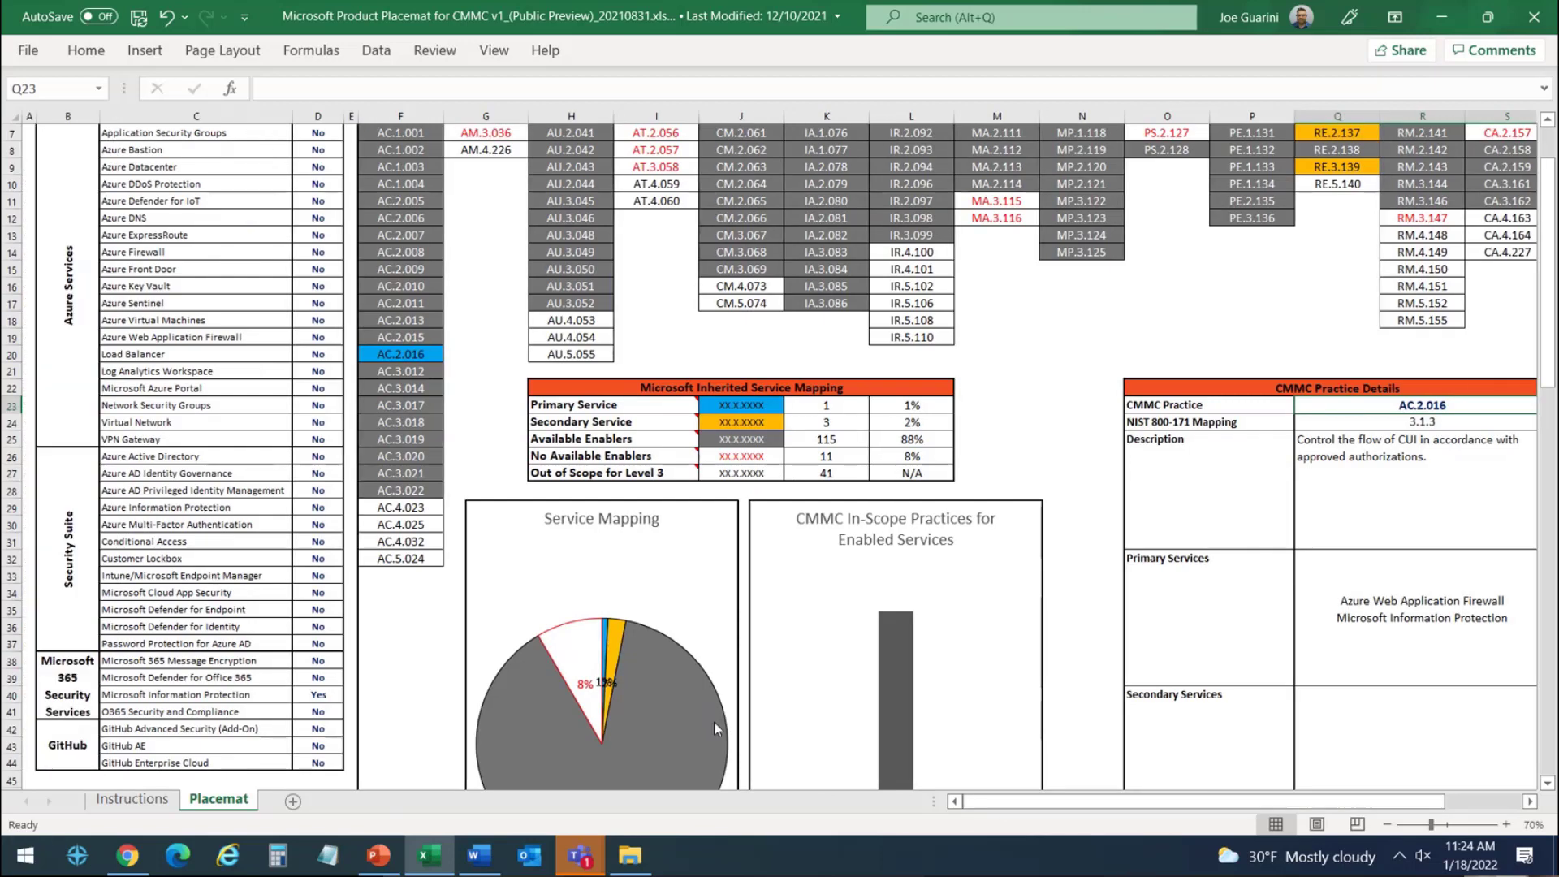
{"action": "left_click", "coordinate": [335, 691]}
{"action": "left_click", "coordinate": [353, 694]}
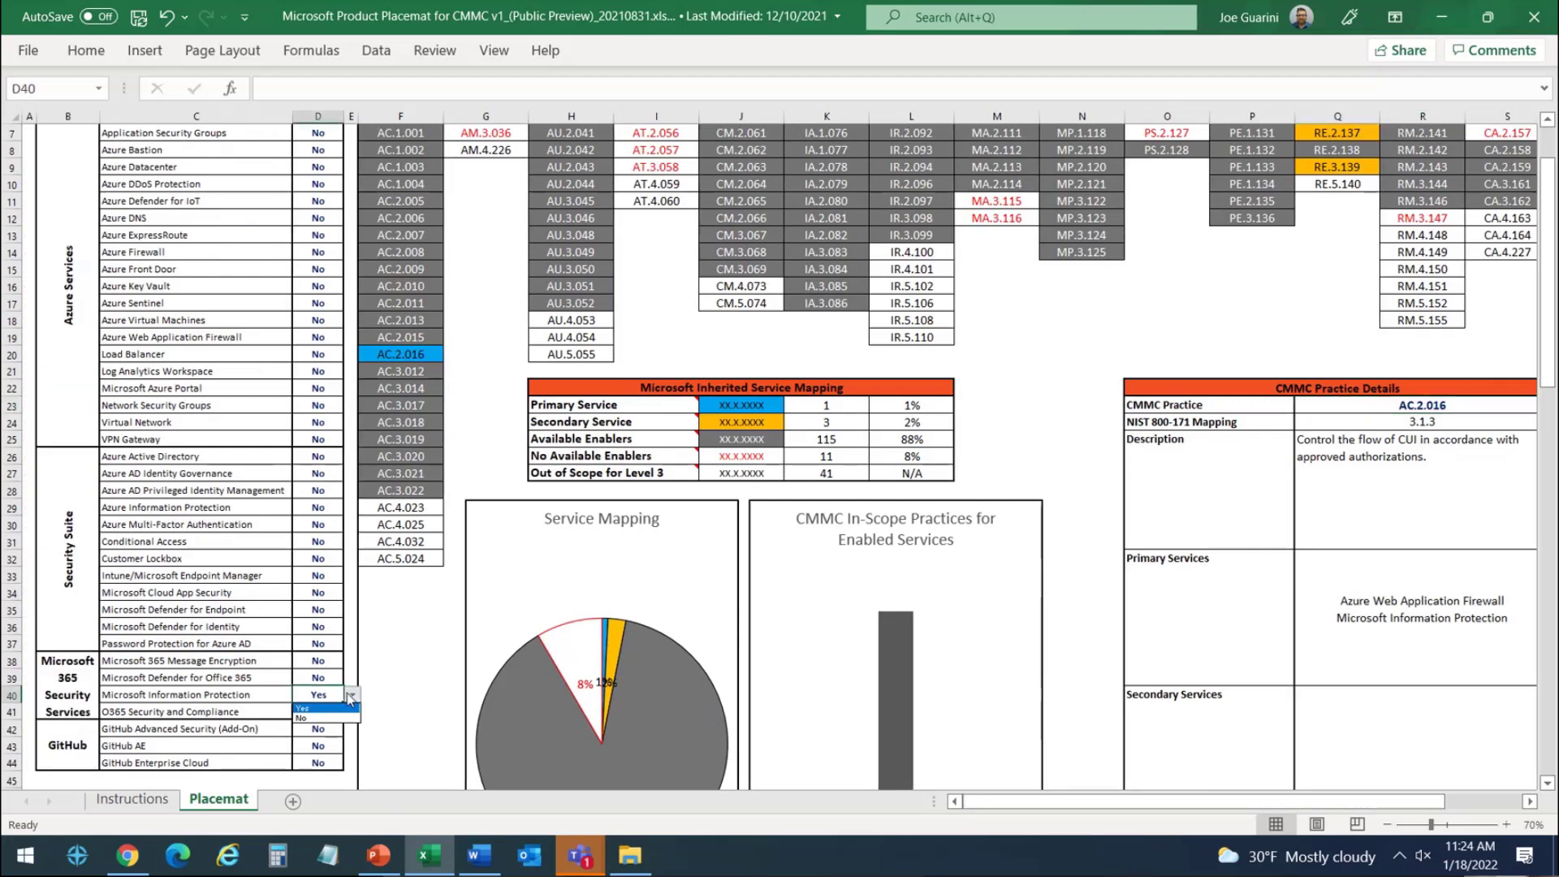
{"action": "left_click", "coordinate": [318, 722]}
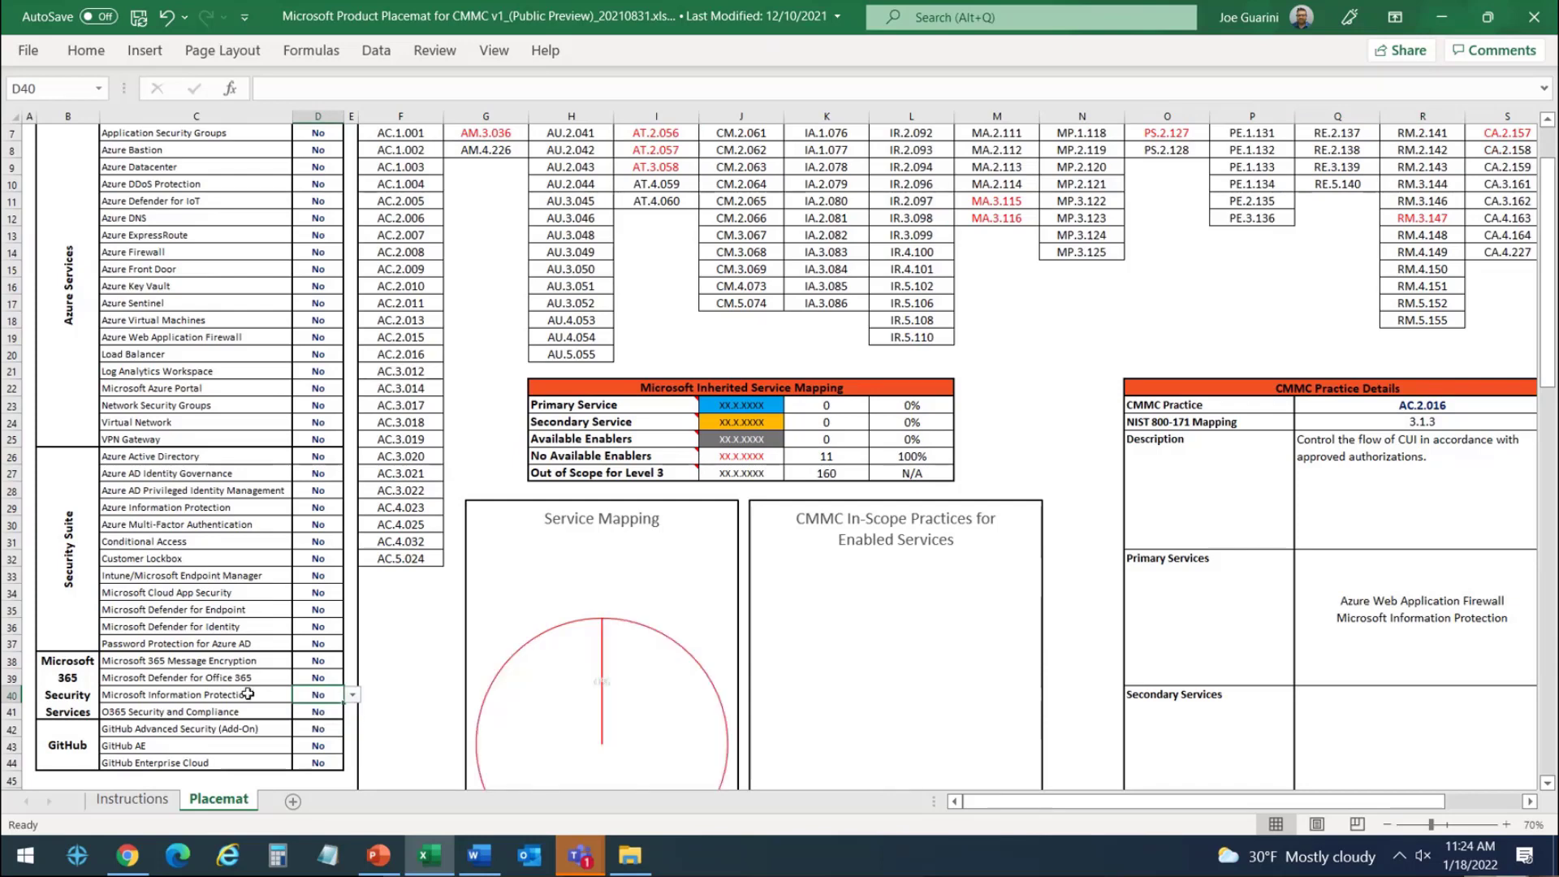
Set Microsoft Defender for Identity in D36 to Yes.
{"action": "left_click", "coordinate": [277, 628]}
{"action": "left_click", "coordinate": [337, 626]}
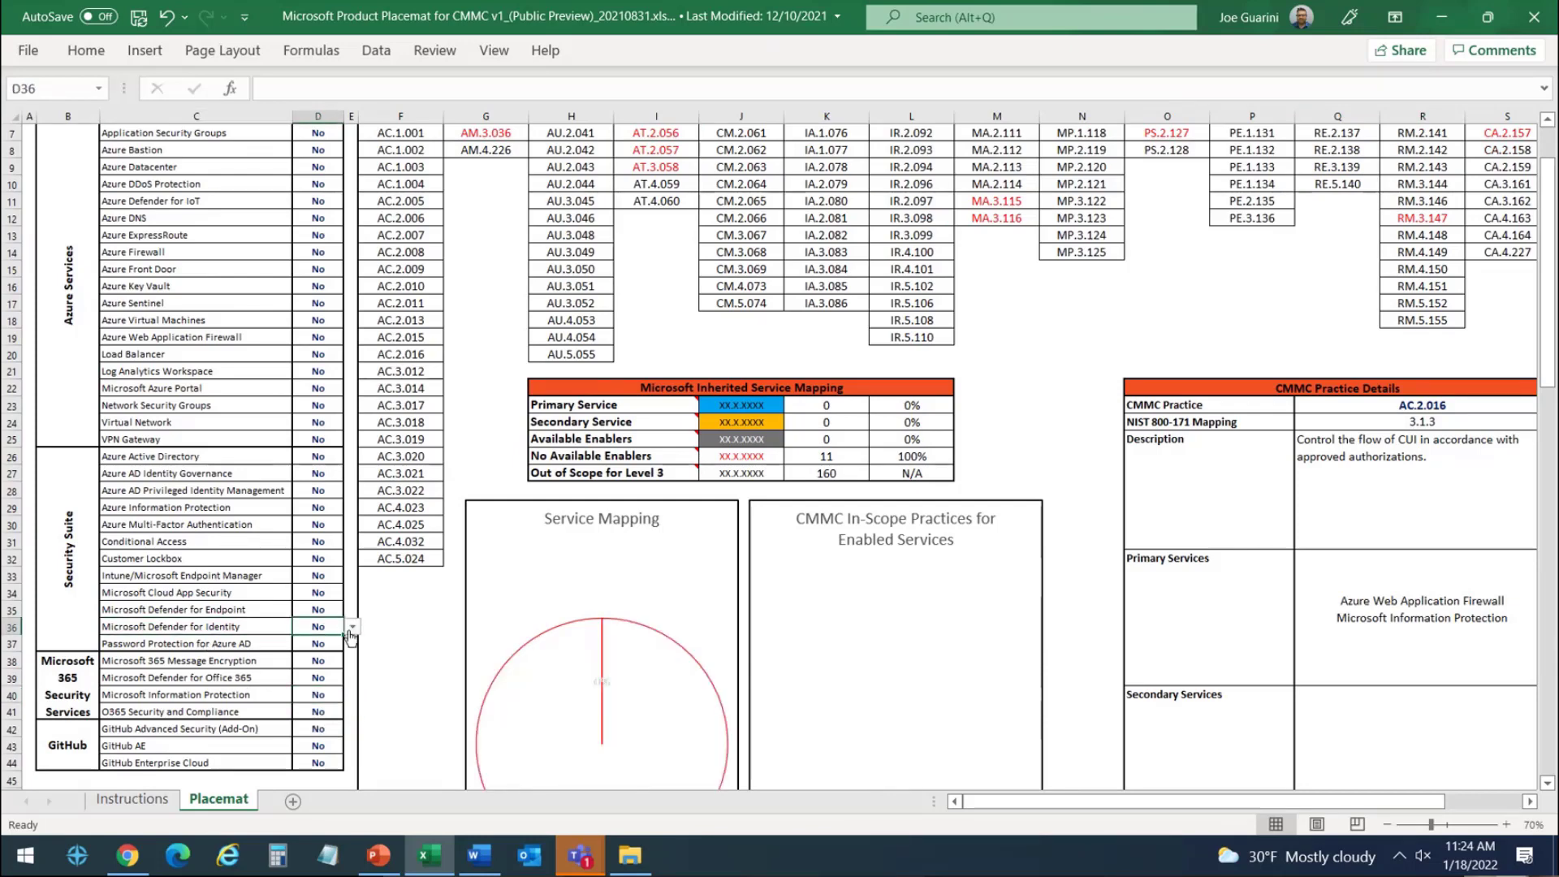
{"action": "left_click", "coordinate": [352, 627]}
{"action": "left_click", "coordinate": [340, 648]}
{"action": "scroll", "coordinate": [585, 706], "scroll_direction": "up", "scroll_amount": 2}
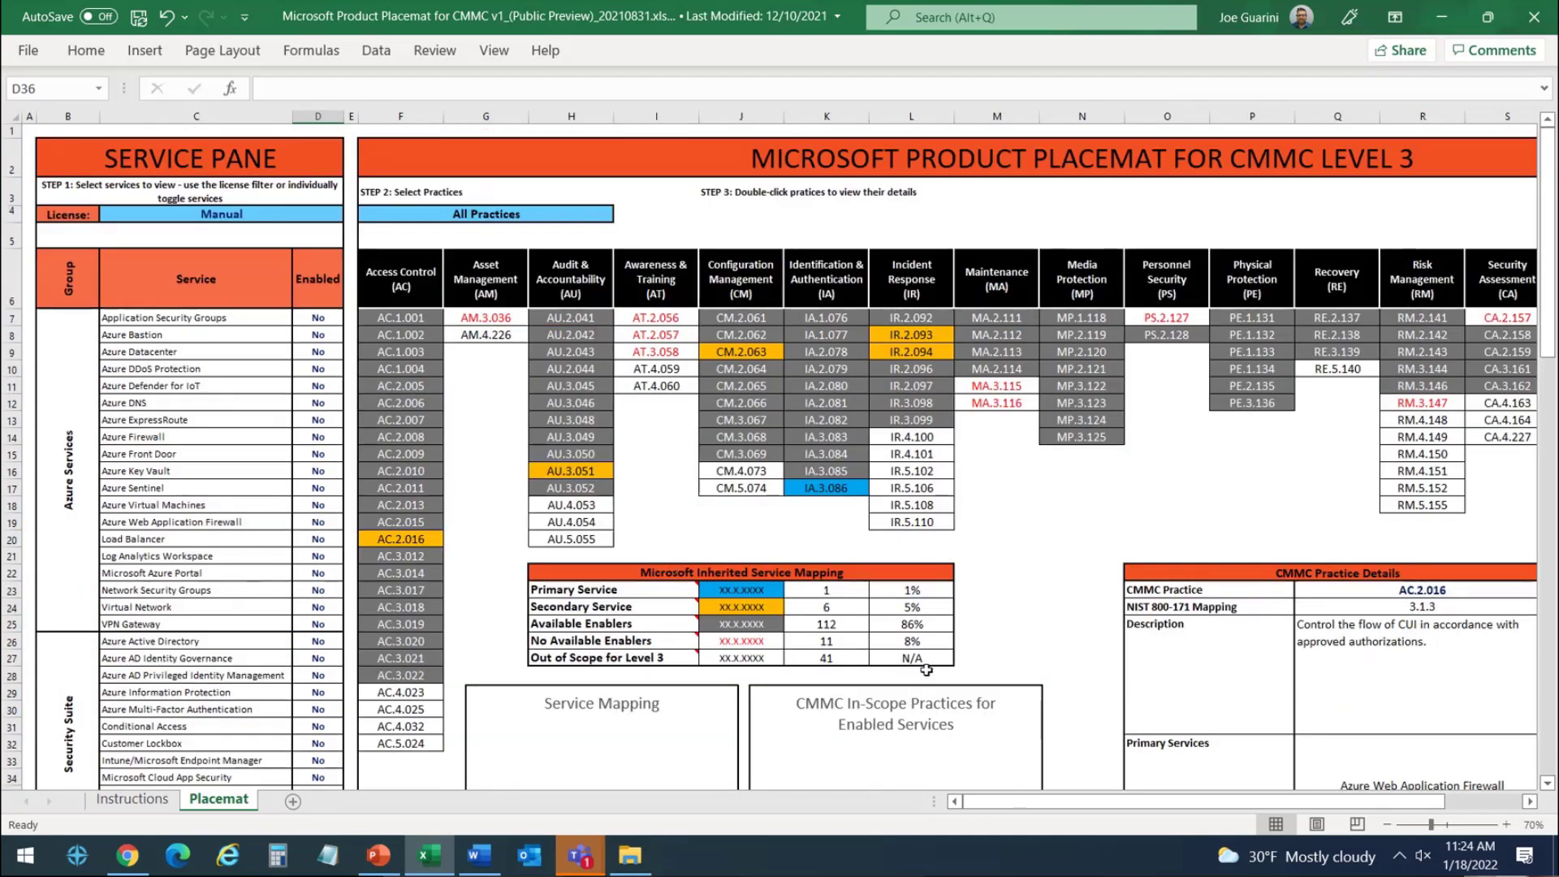
Show the details for covered practice IA.3.086 in the CMMC Practice cell Q23.
{"action": "left_click", "coordinate": [839, 486]}
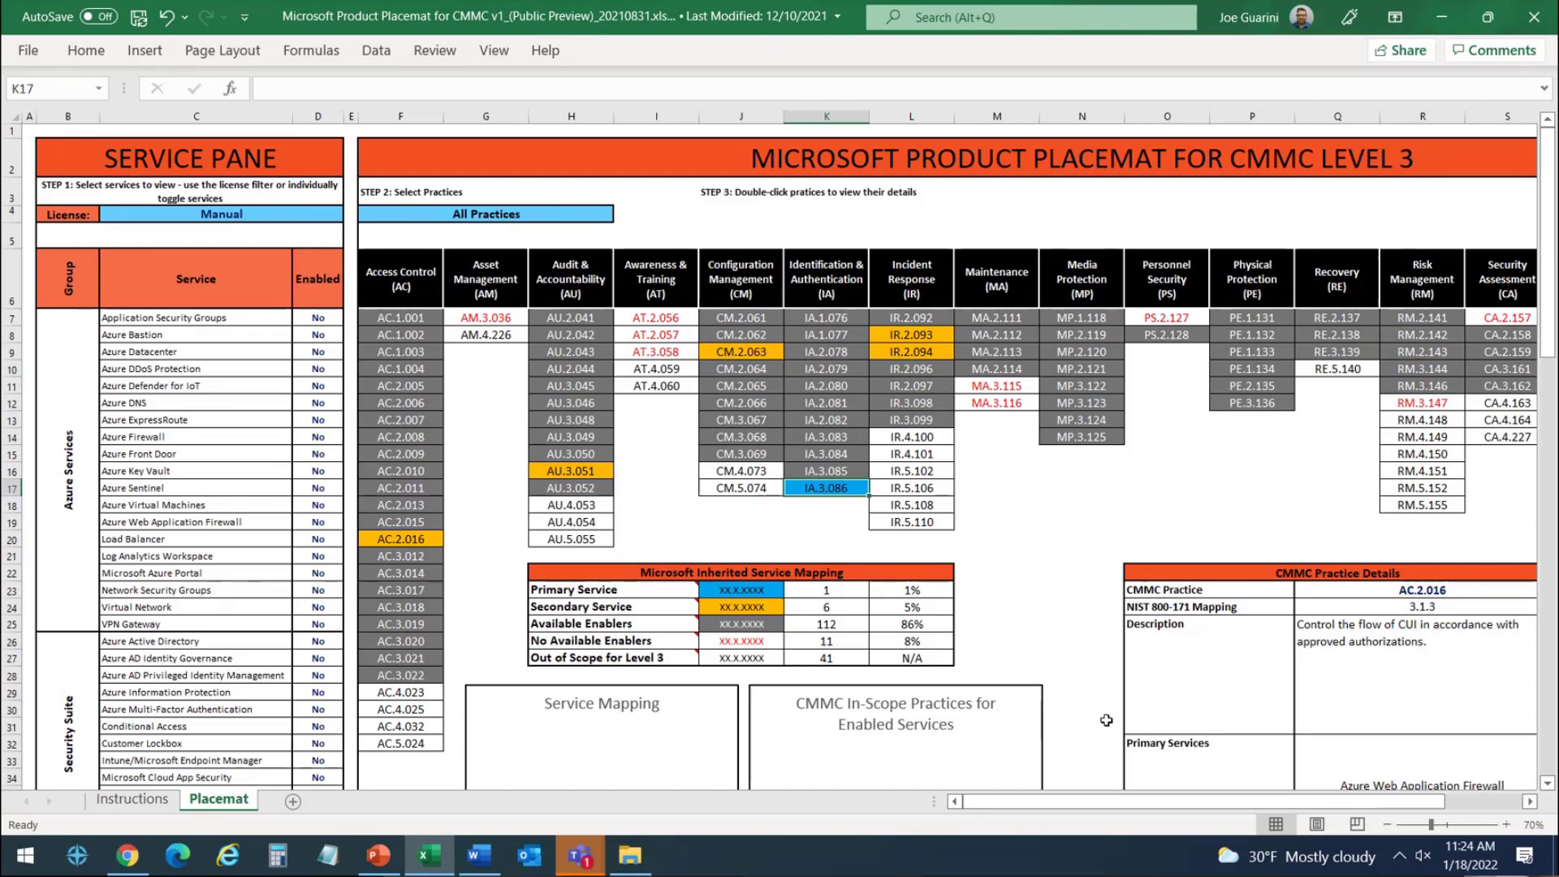
{"action": "left_click_drag", "start_coordinate": [1159, 802], "coordinate": [1209, 808]}
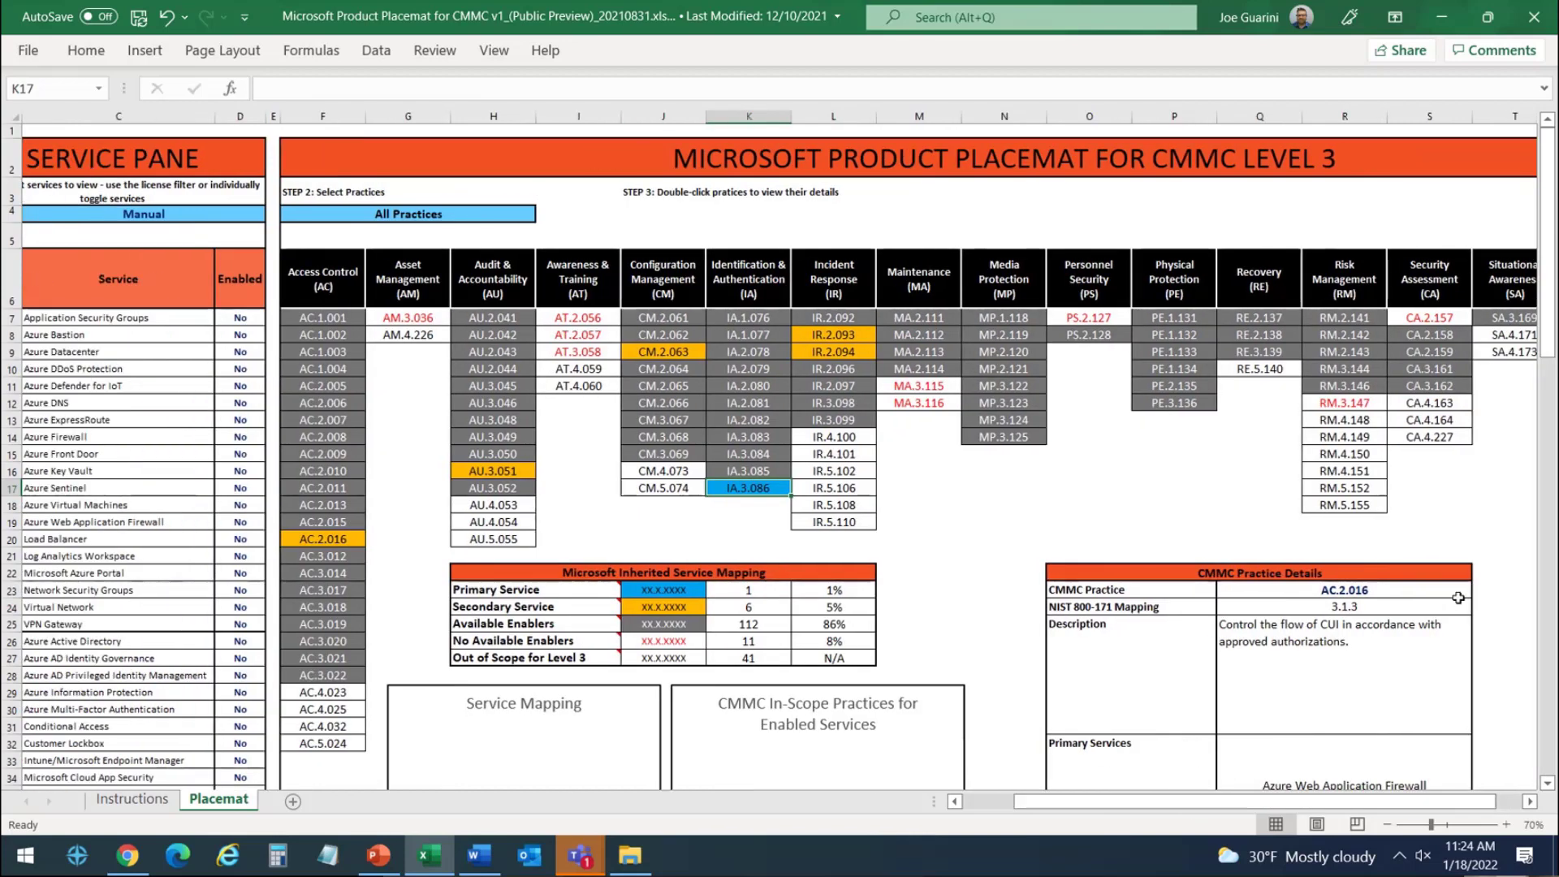
{"action": "left_click", "coordinate": [1429, 590]}
{"action": "left_click", "coordinate": [1481, 591]}
{"action": "left_click_drag", "start_coordinate": [1481, 631], "coordinate": [1482, 641]}
{"action": "scroll", "coordinate": [1483, 647], "scroll_direction": "down", "scroll_amount": 5}
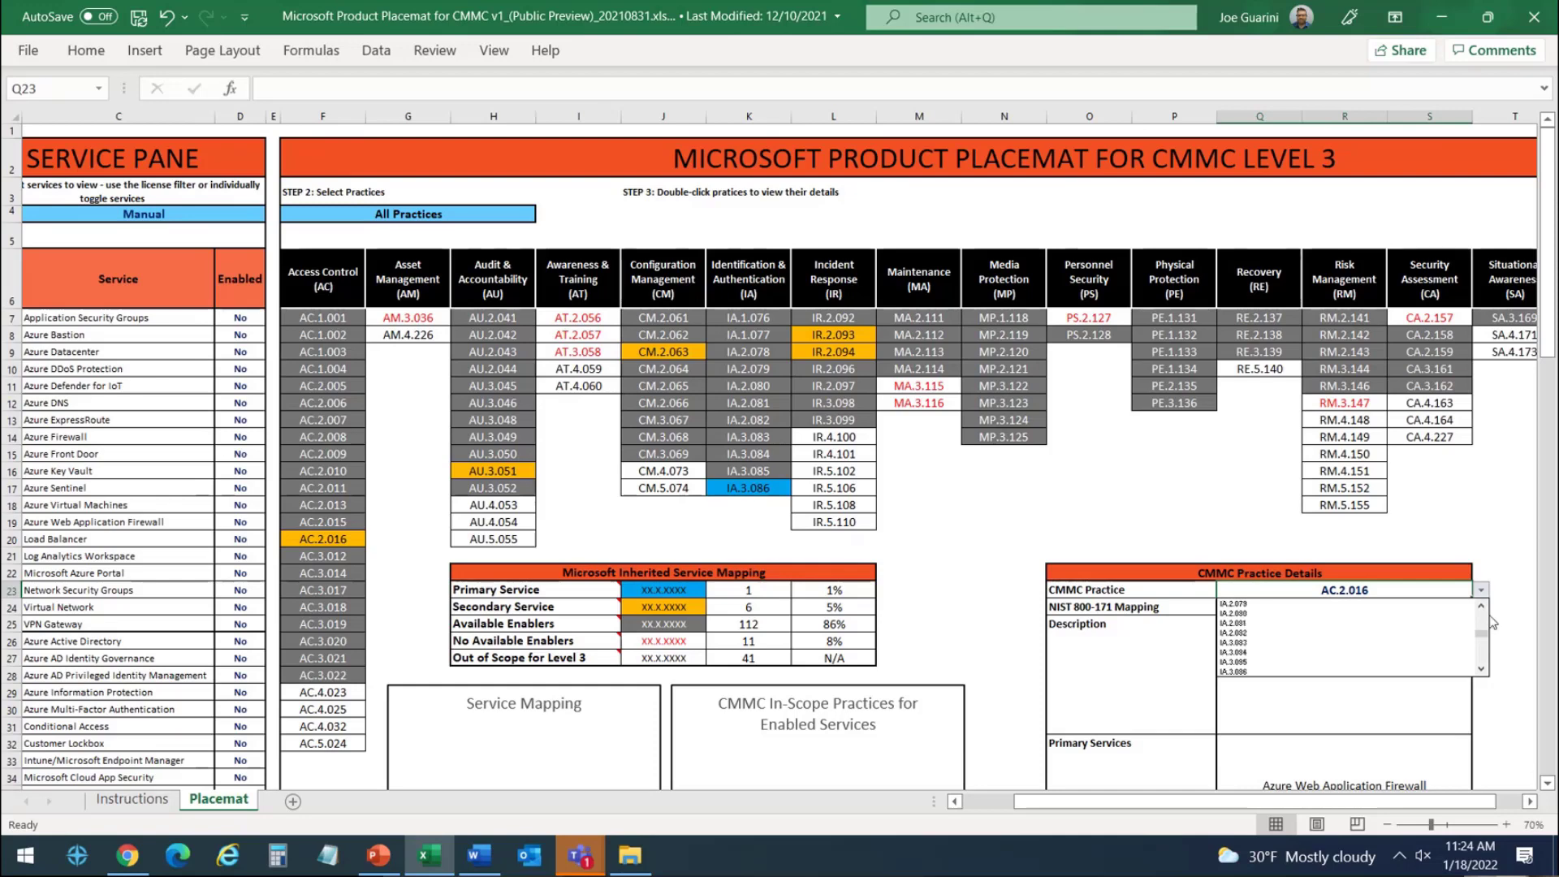
{"action": "left_click", "coordinate": [1251, 672]}
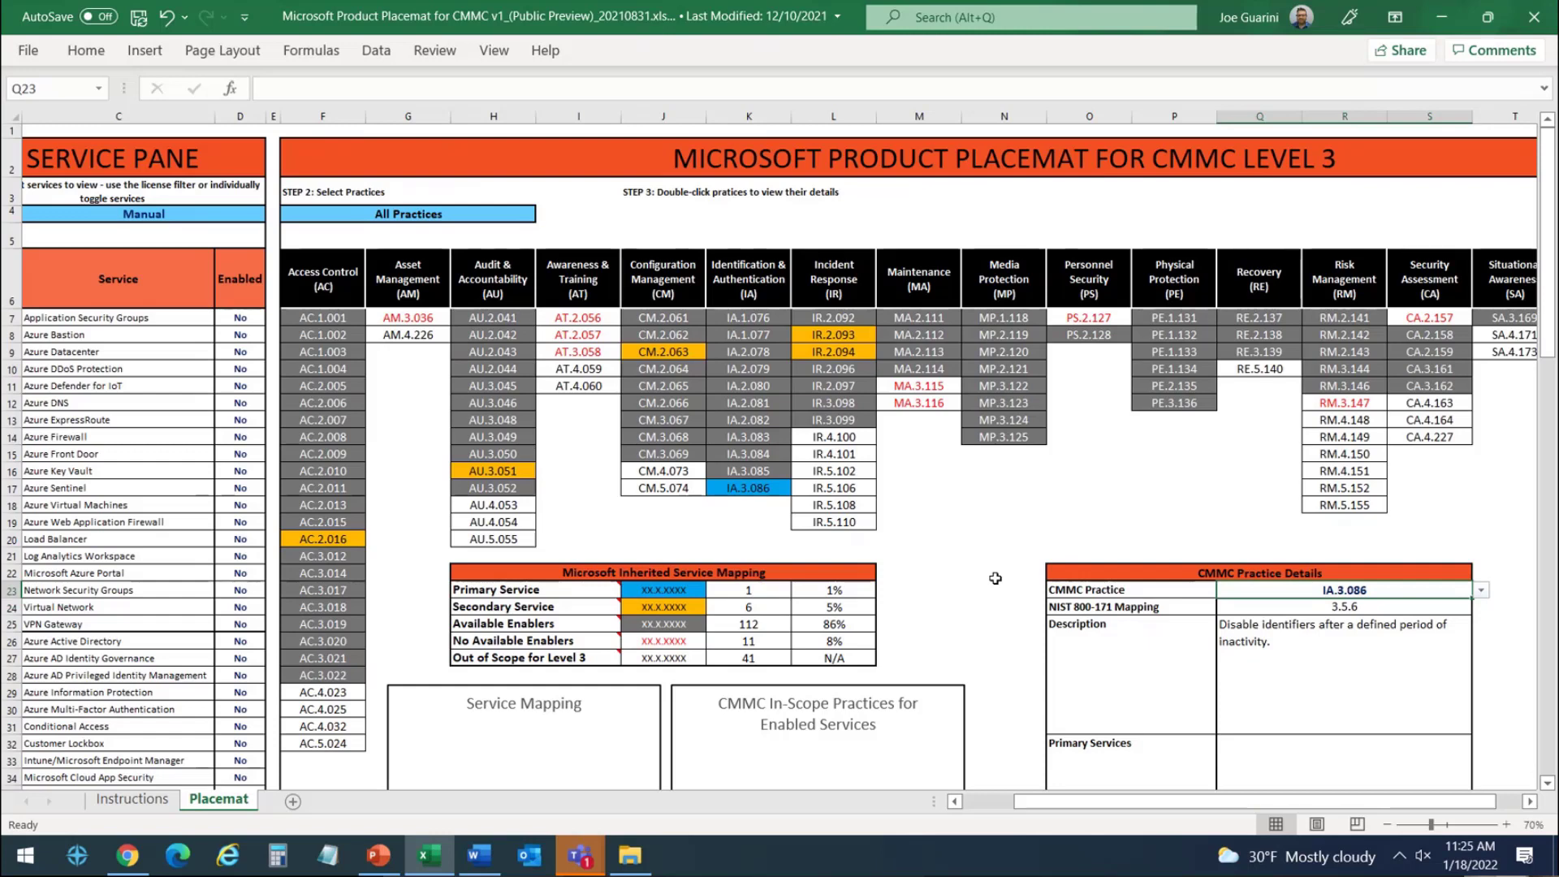
{"action": "left_click", "coordinate": [1363, 640]}
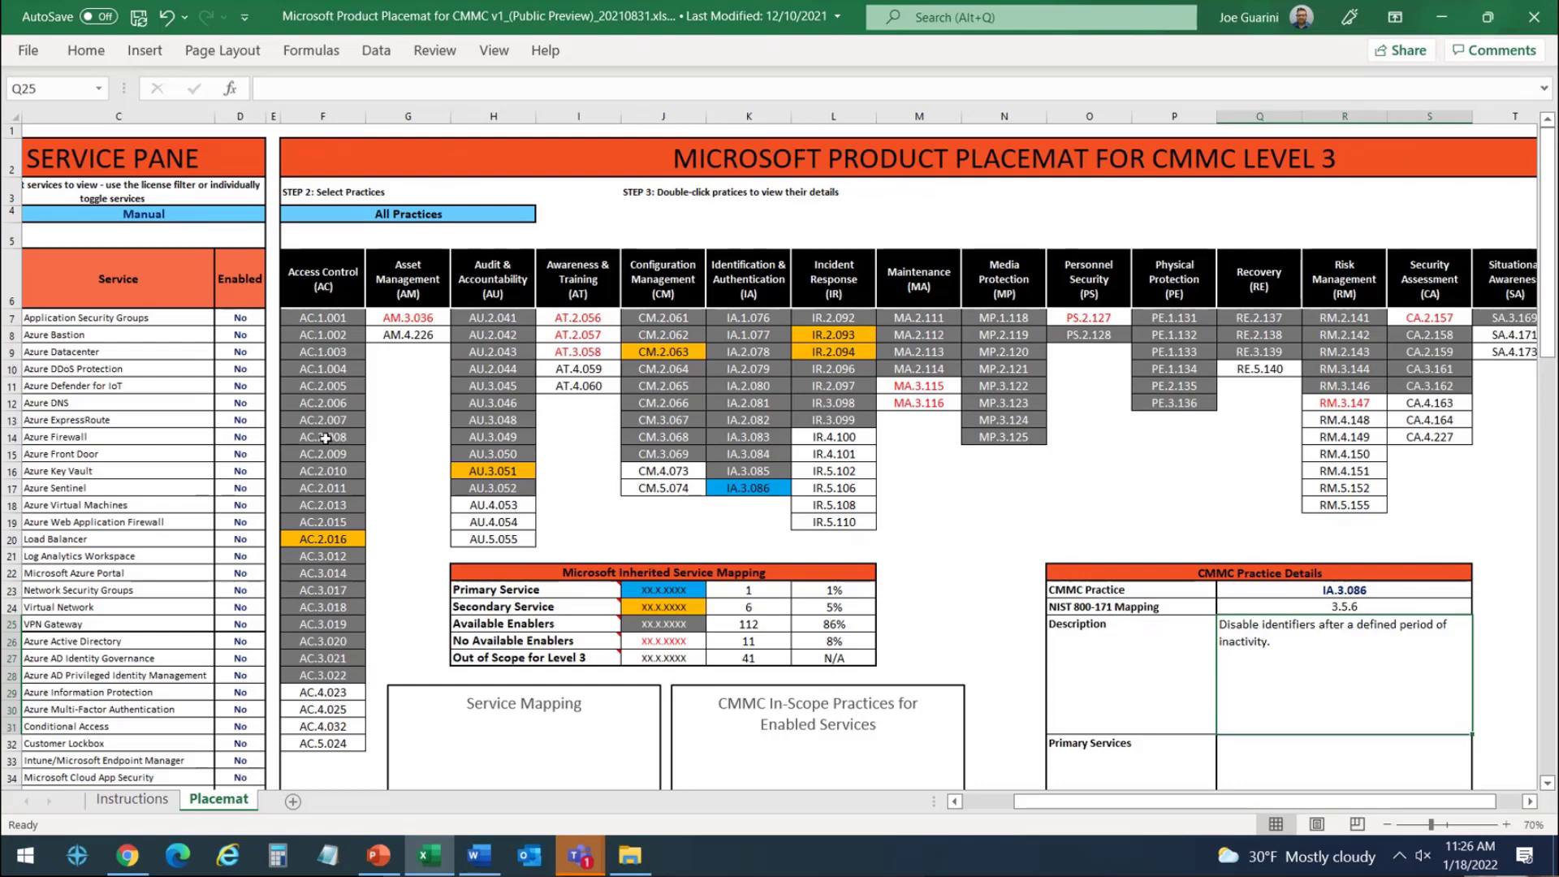
Minimize Excel and return to PowerPoint slide 11, Compliance Management.
{"action": "left_click", "coordinate": [977, 800]}
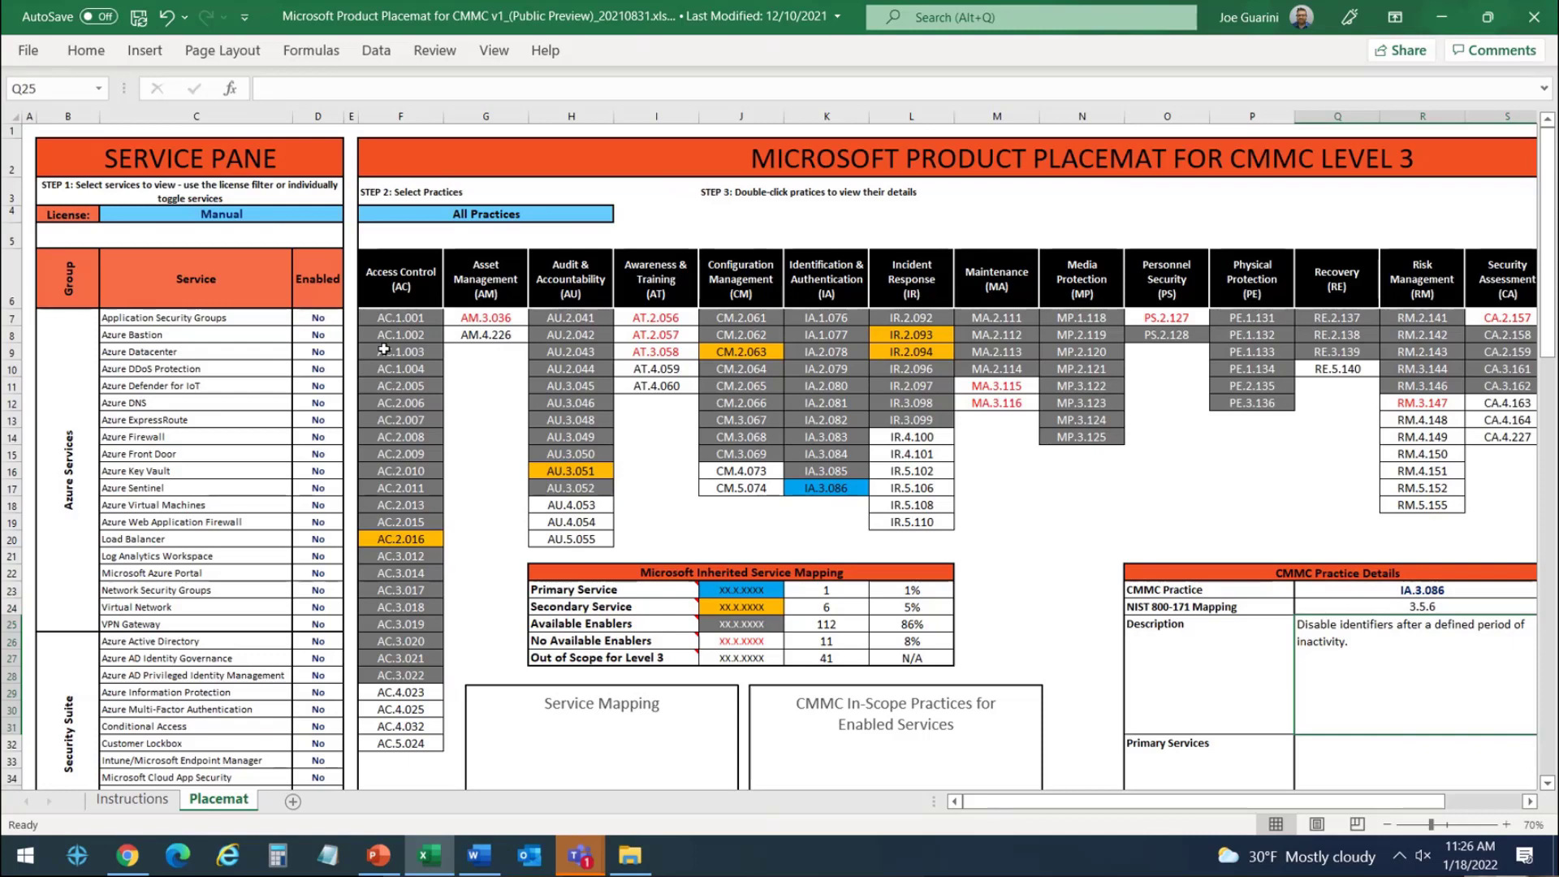
{"action": "left_click", "coordinate": [1456, 34]}
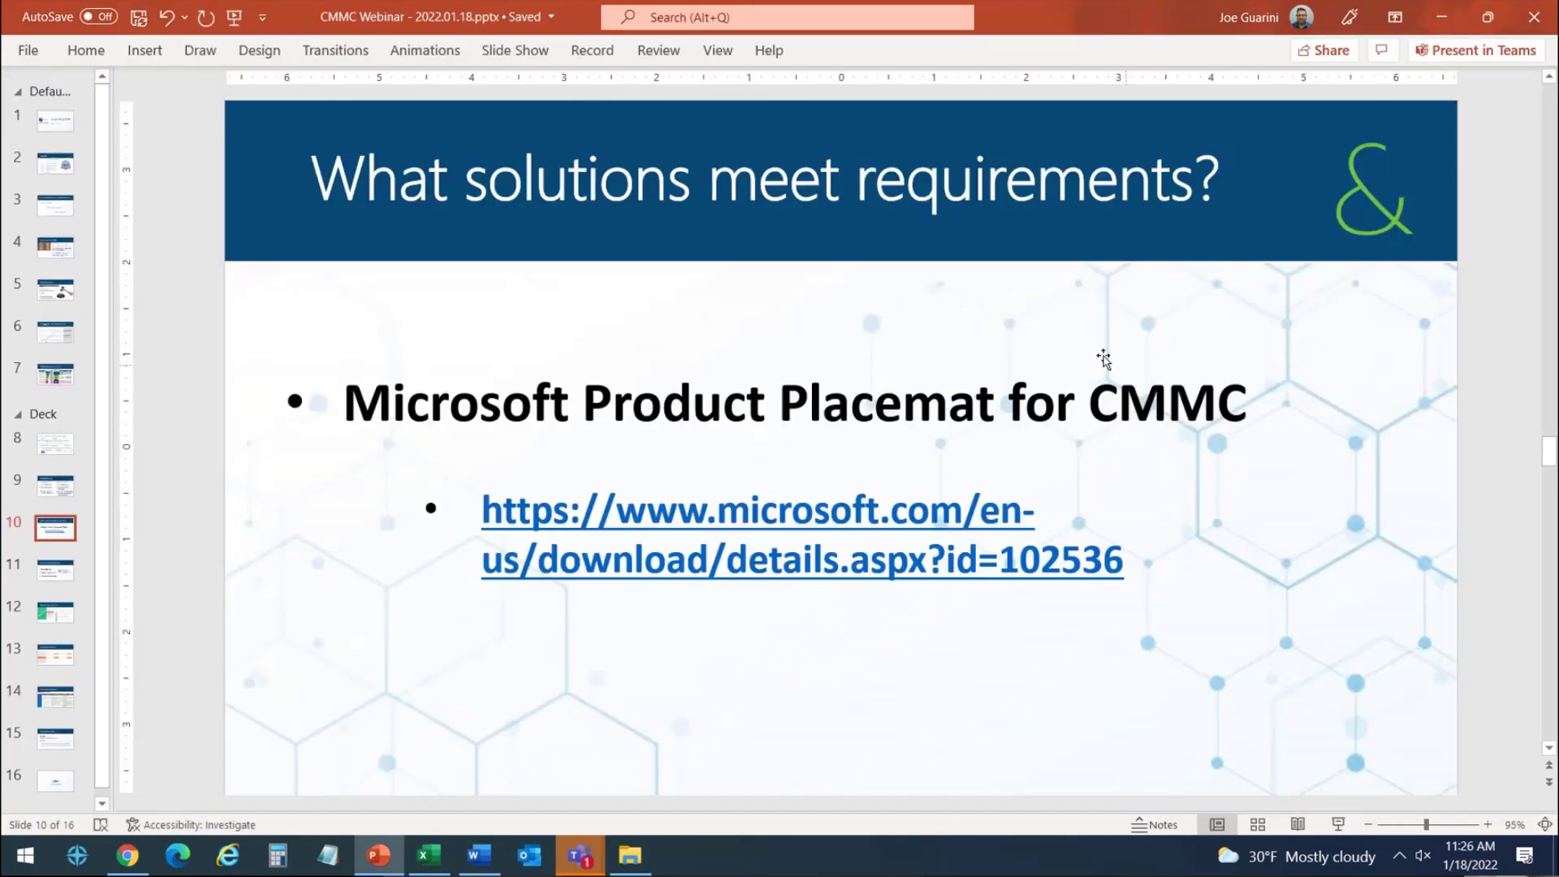
{"action": "left_click", "coordinate": [79, 564]}
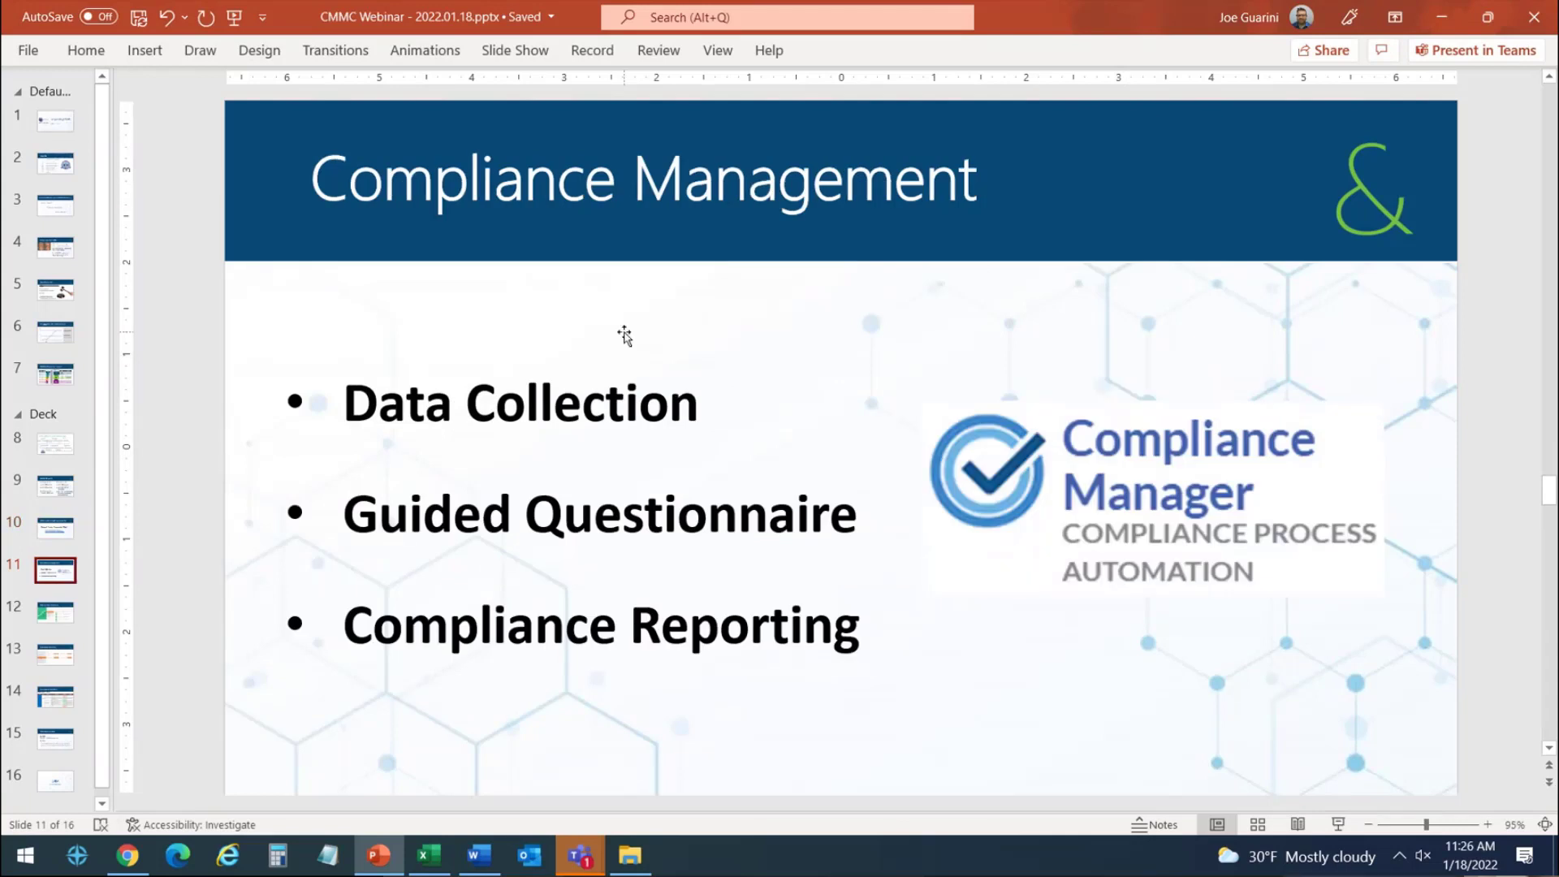